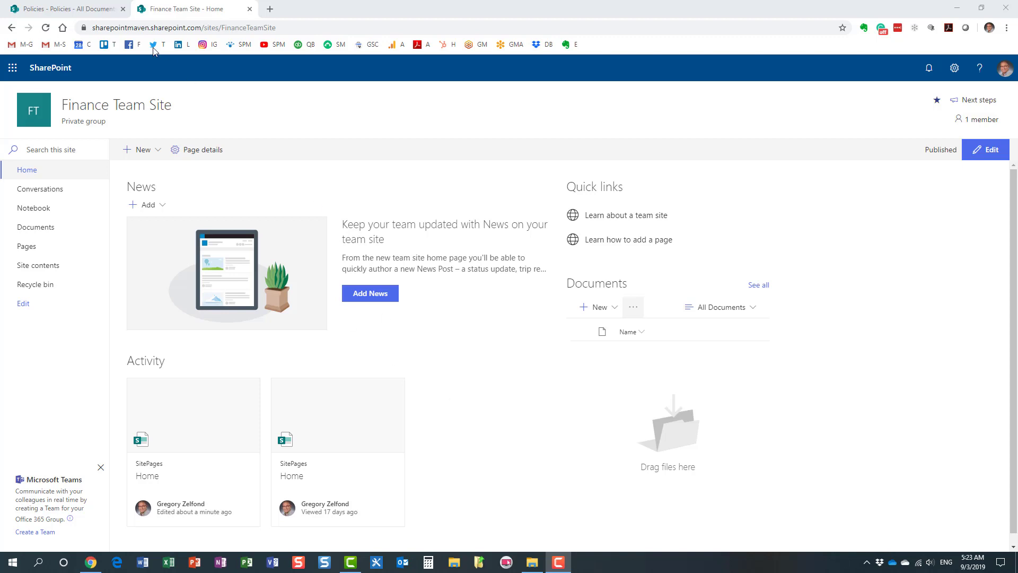
In the Policies library, try filtering by the Policy Owner column, then close the filter panel
left_click(81, 11)
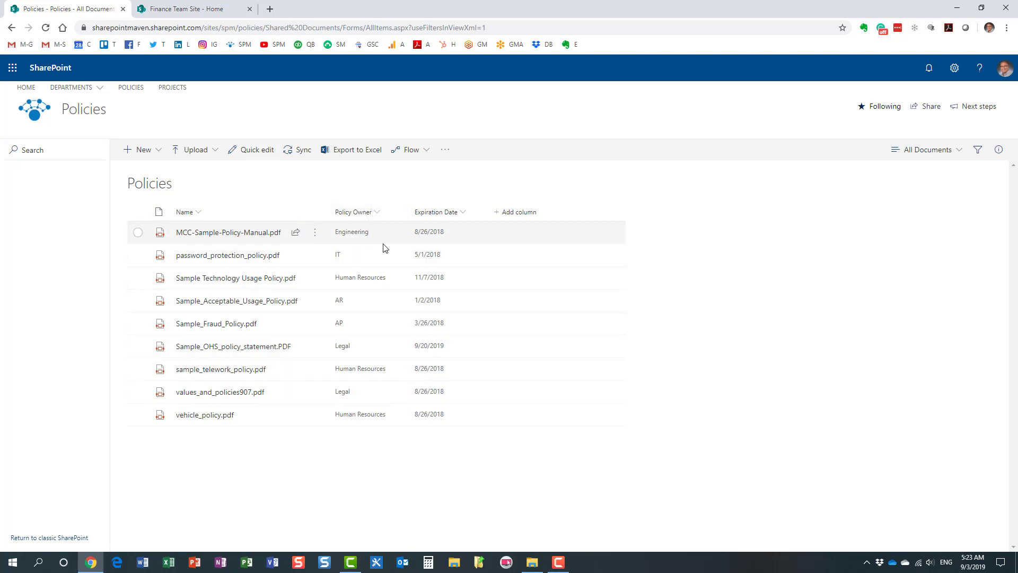
left_click(377, 212)
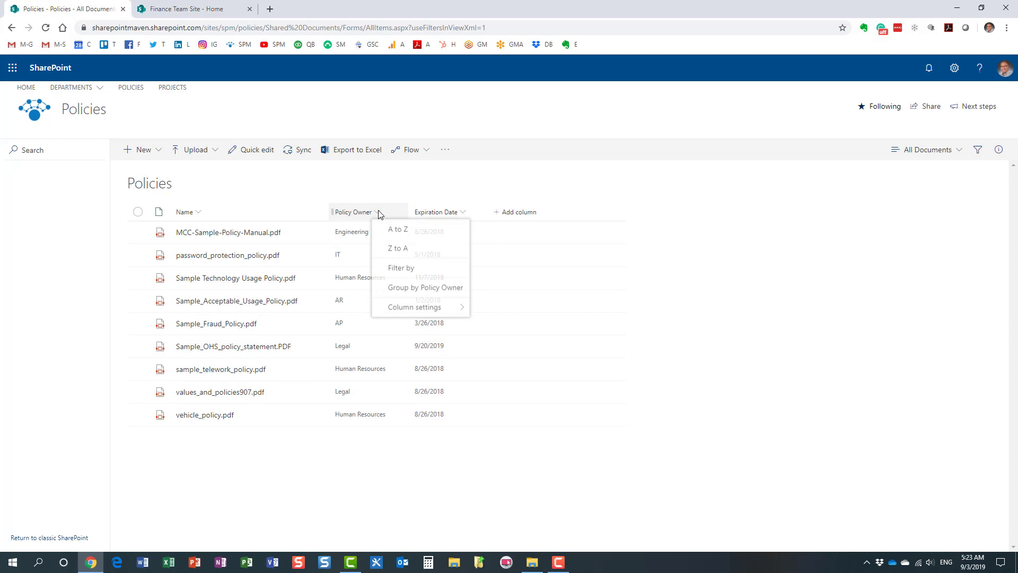
left_click(409, 272)
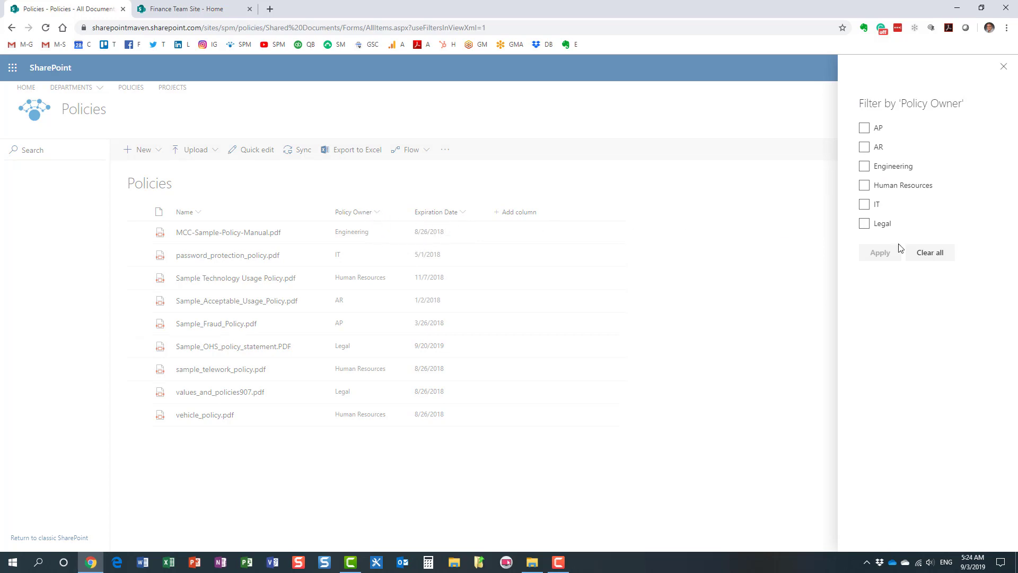
left_click(1003, 67)
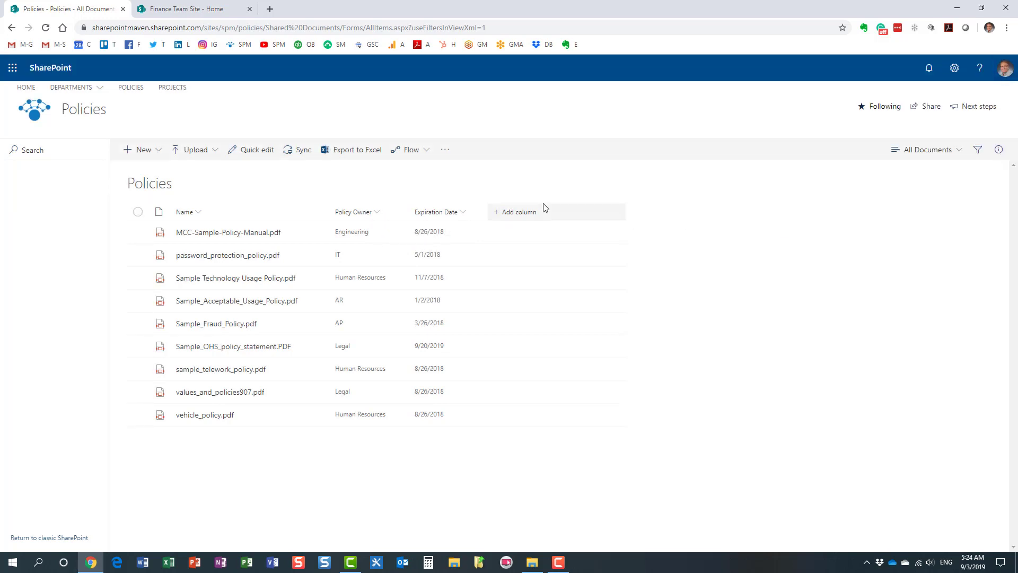
Filter the Policies library to Human Resources and IT documents, then clear both filters
left_click(978, 151)
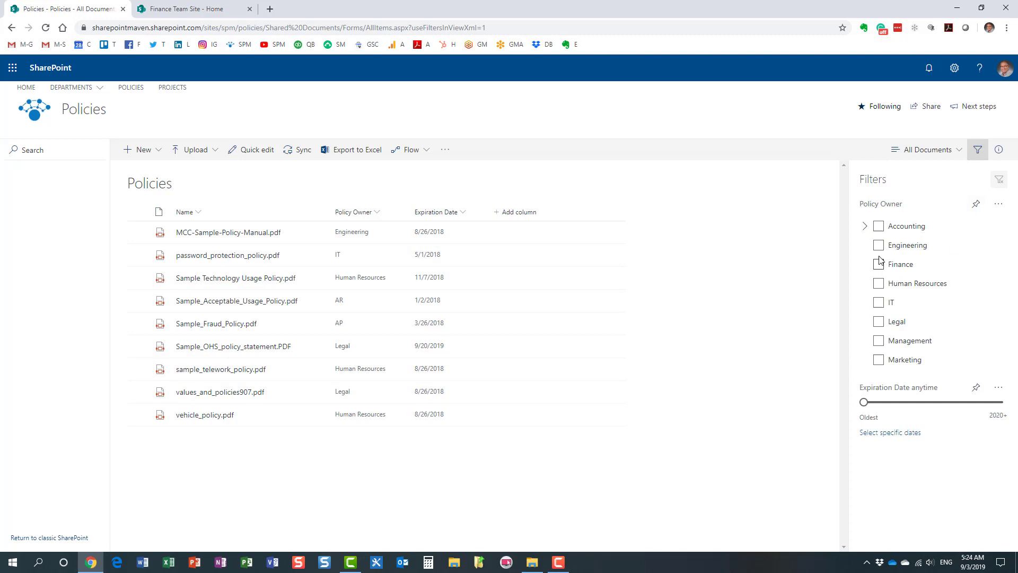
left_click(880, 285)
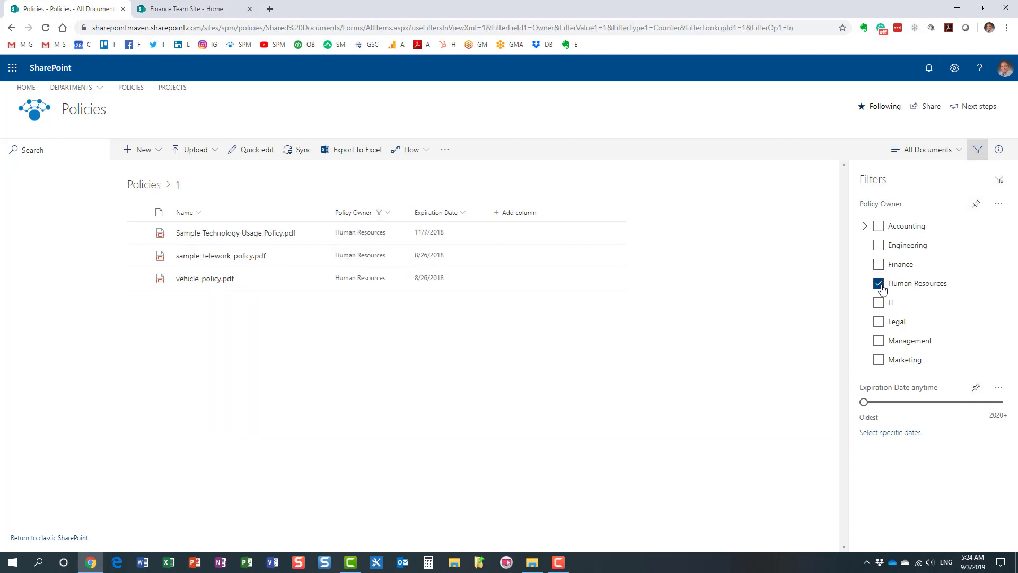
left_click(879, 303)
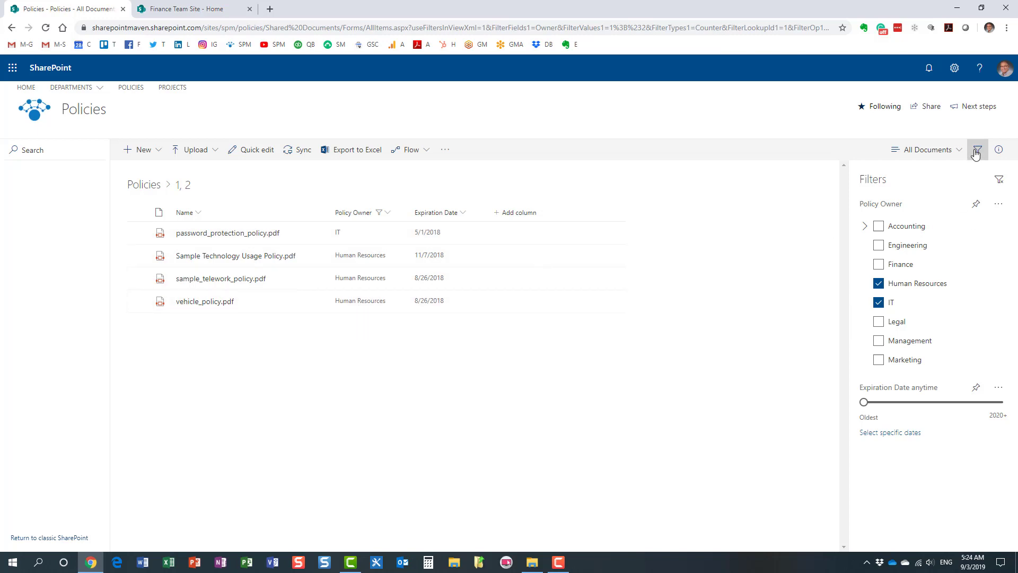
left_click(879, 283)
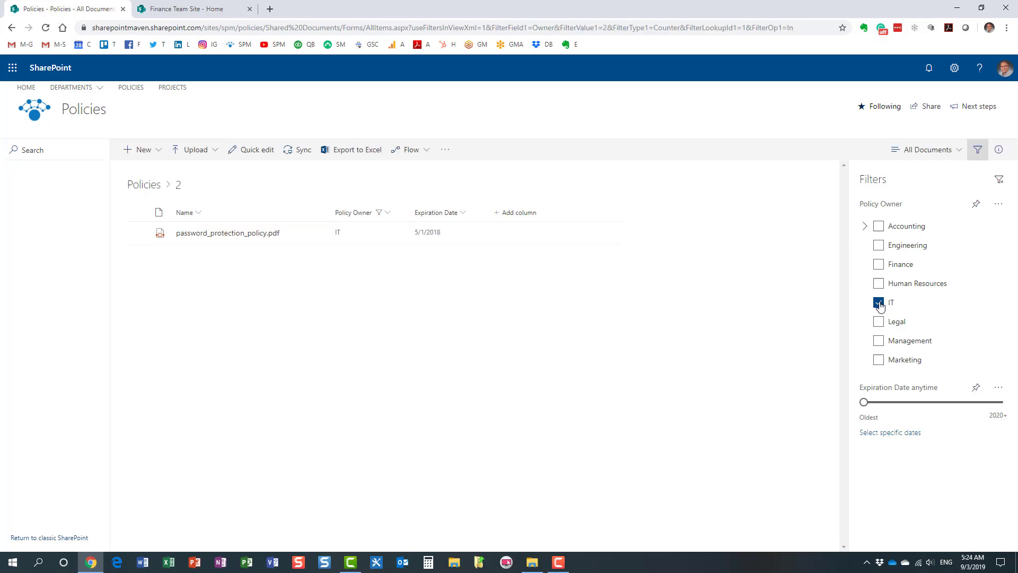
left_click(879, 302)
Close the filters pane, reopen it, and close it again
left_click(977, 149)
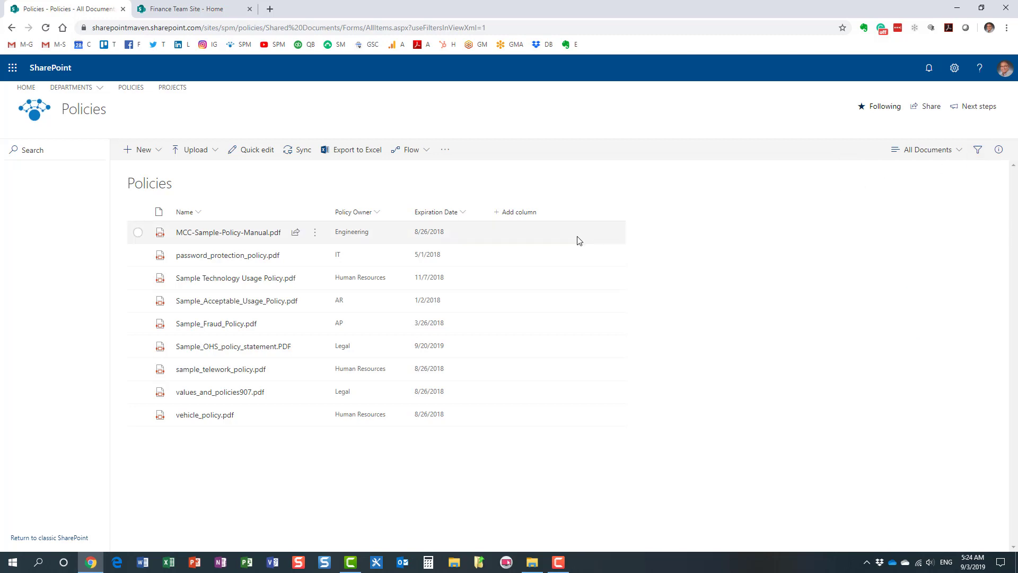
left_click(977, 150)
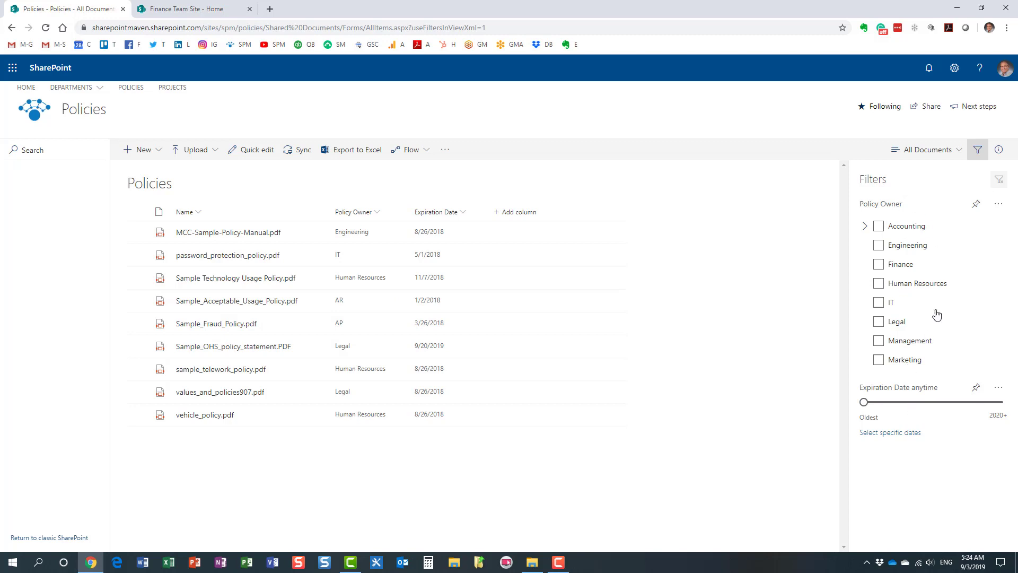
left_click(979, 151)
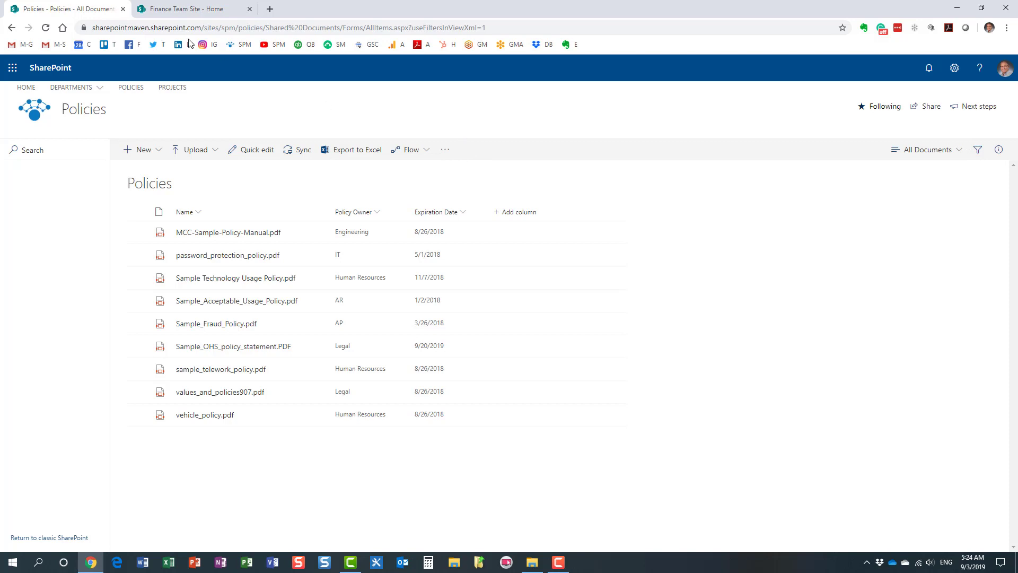
Go to the Finance Team Site and open its empty Documents library
left_click(211, 9)
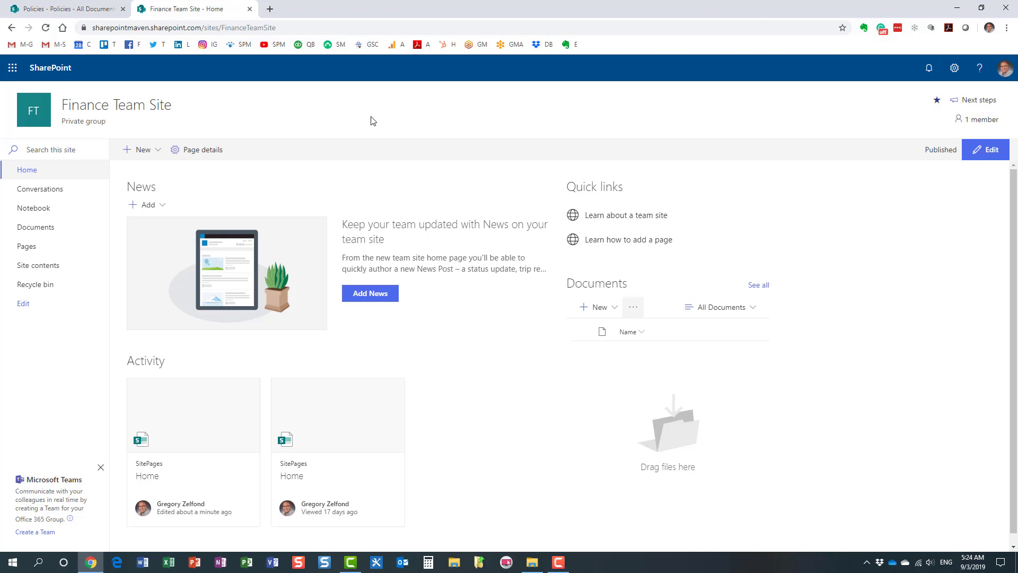
left_click(29, 229)
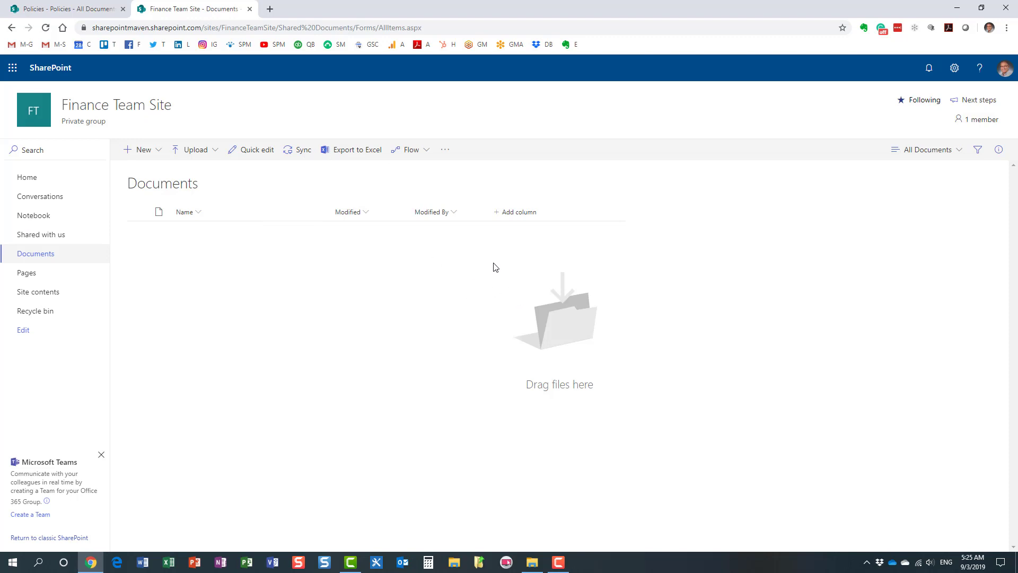
Create a Document Type choice column with the choices Invoice and Purchase Order
left_click(516, 217)
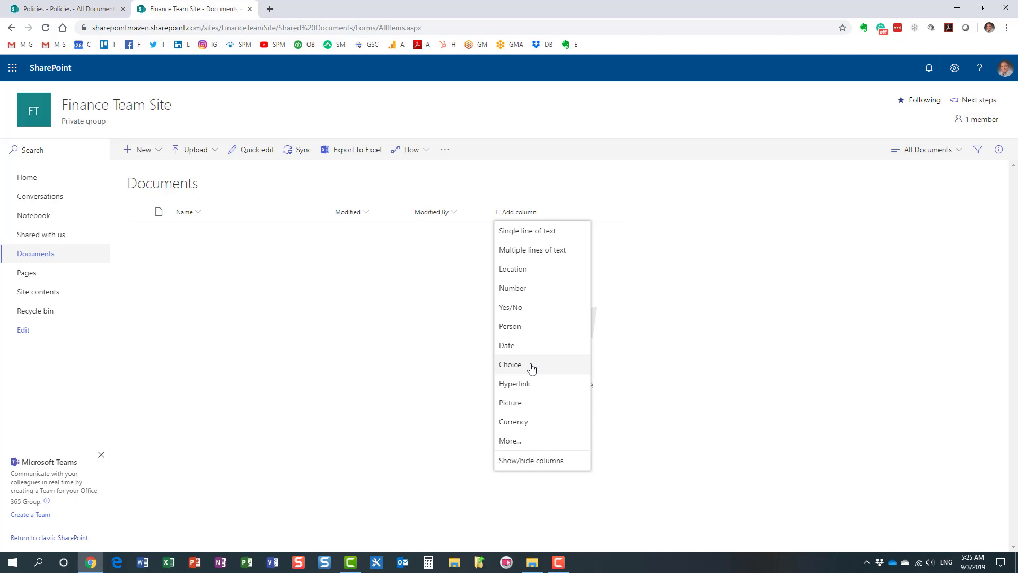
left_click(532, 368)
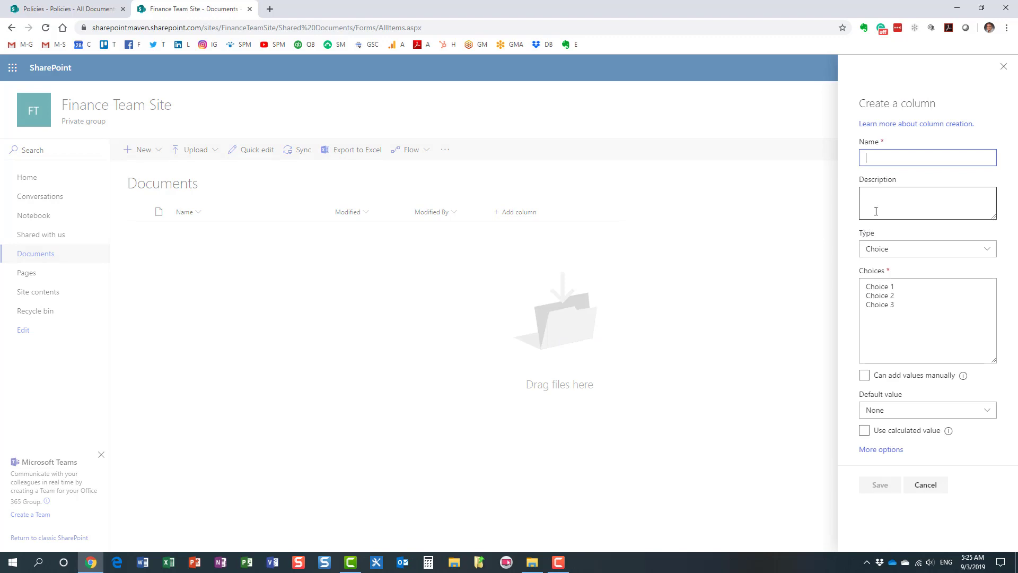
type("Document T")
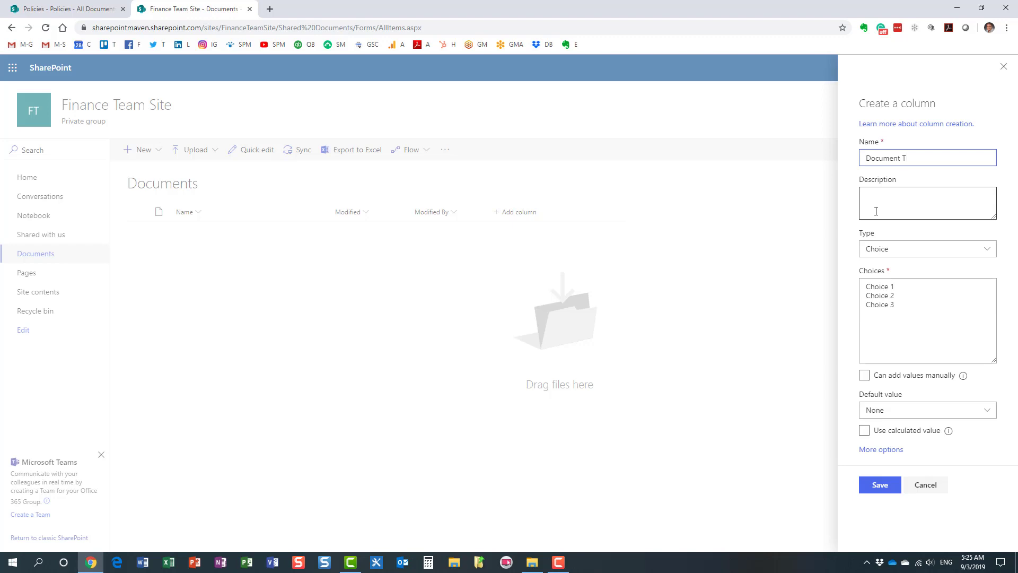
type("ype")
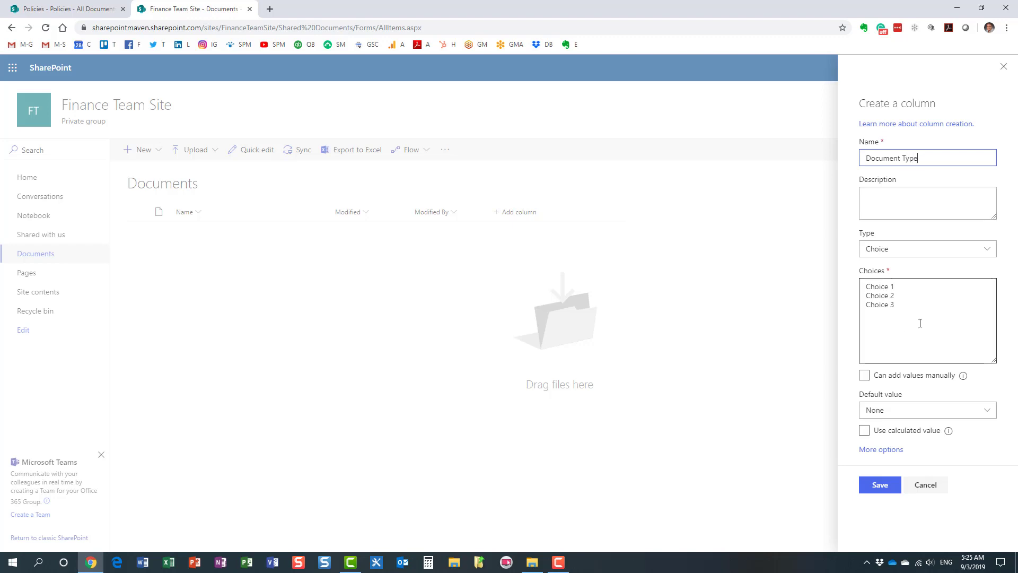
left_click_drag(921, 323, 839, 277)
type("Ag")
key("BackSpace")
key("BackSpace")
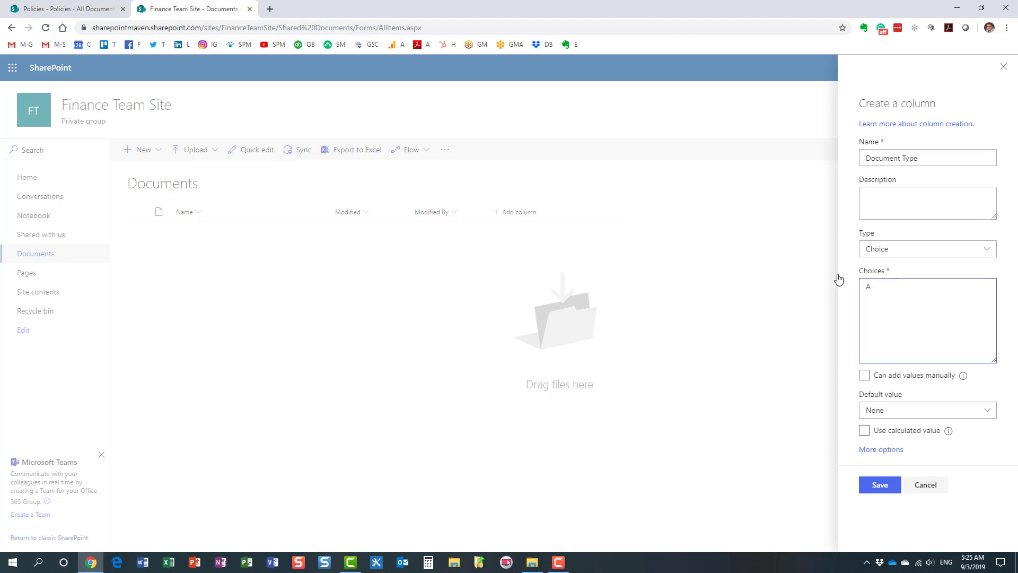
type("In")
type("voice ")
type("Purchase")
type(" Order")
left_click(895, 492)
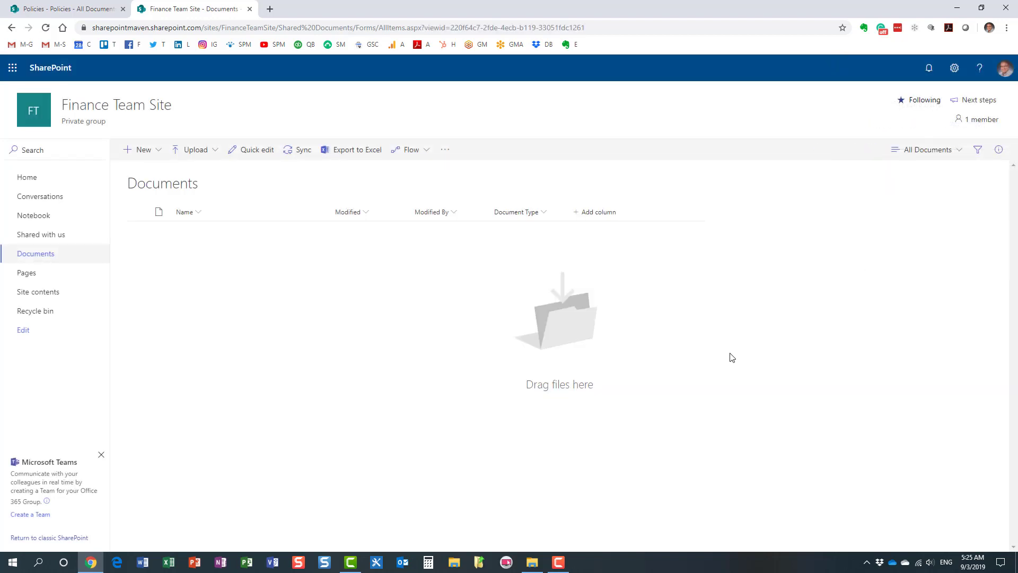
Add a Client Name choice column with the choices Facebook and Google
left_click(606, 213)
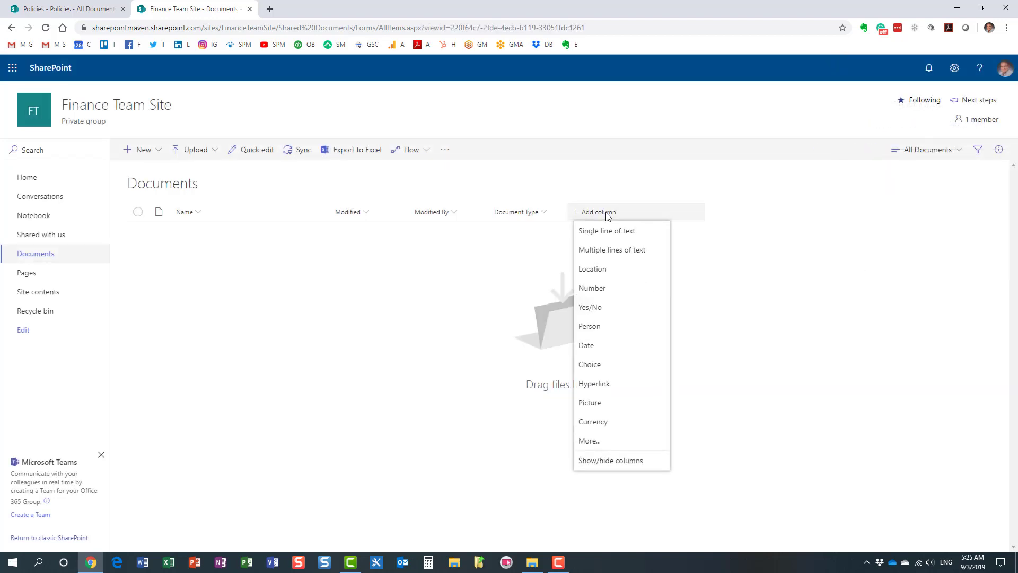
left_click(602, 366)
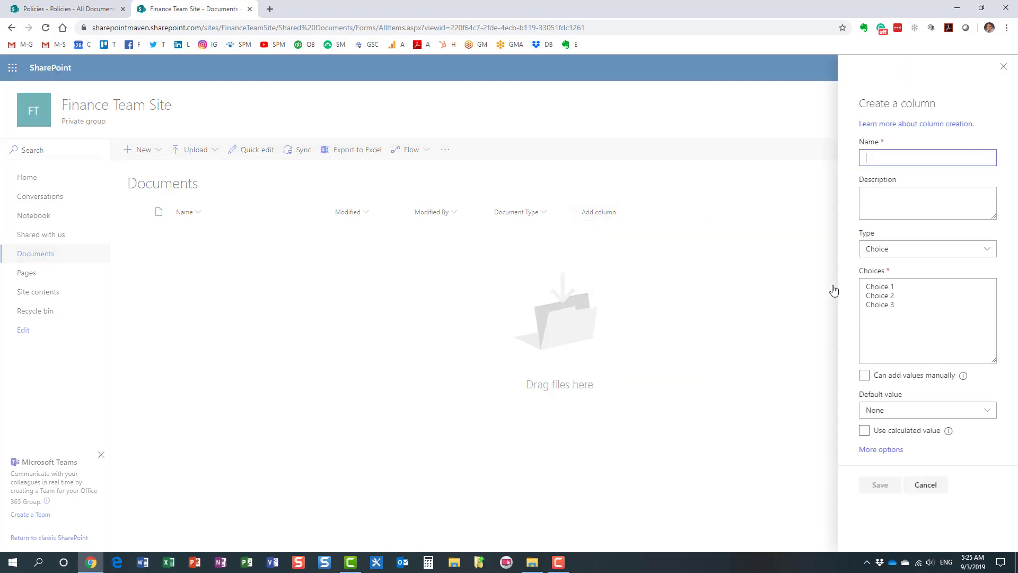
type("Client Name")
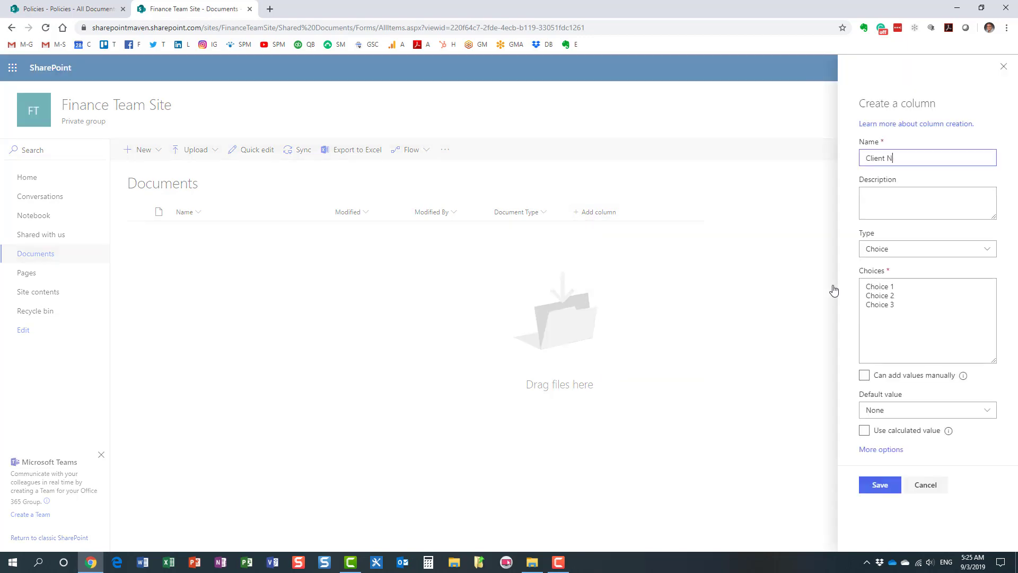
left_click(918, 322)
key("ctrl+a")
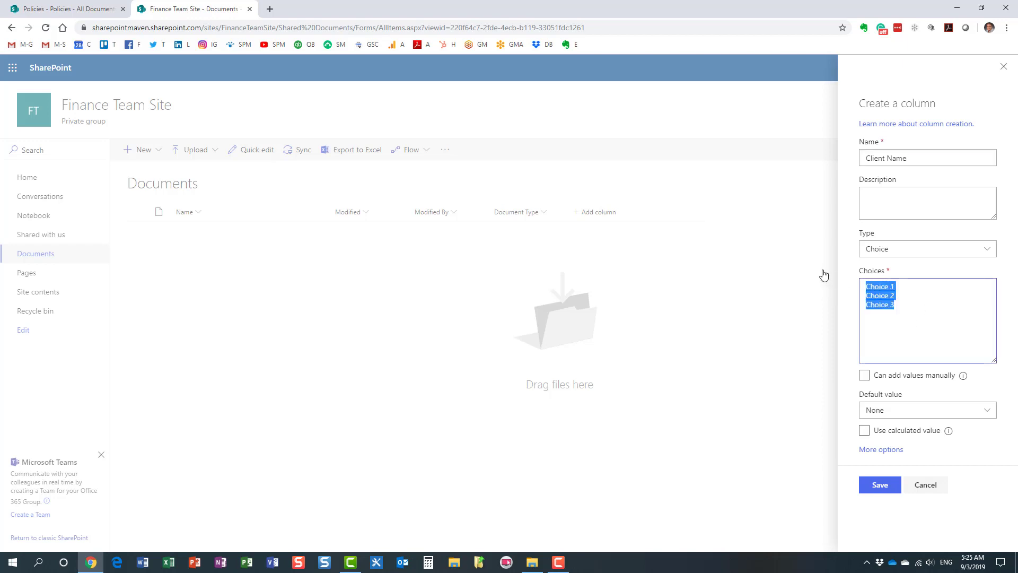
type("Facebook ")
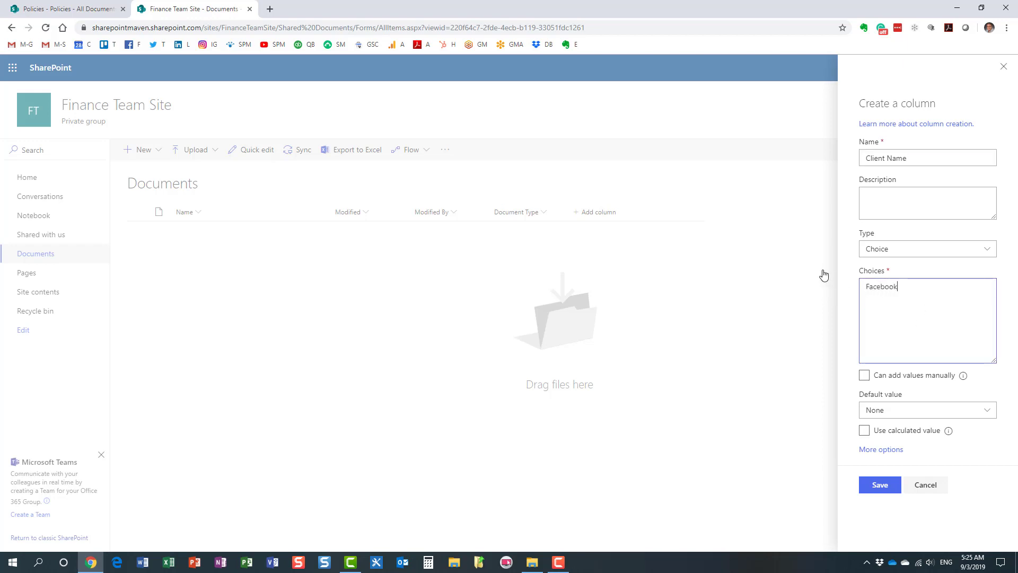
type("Google")
left_click(890, 484)
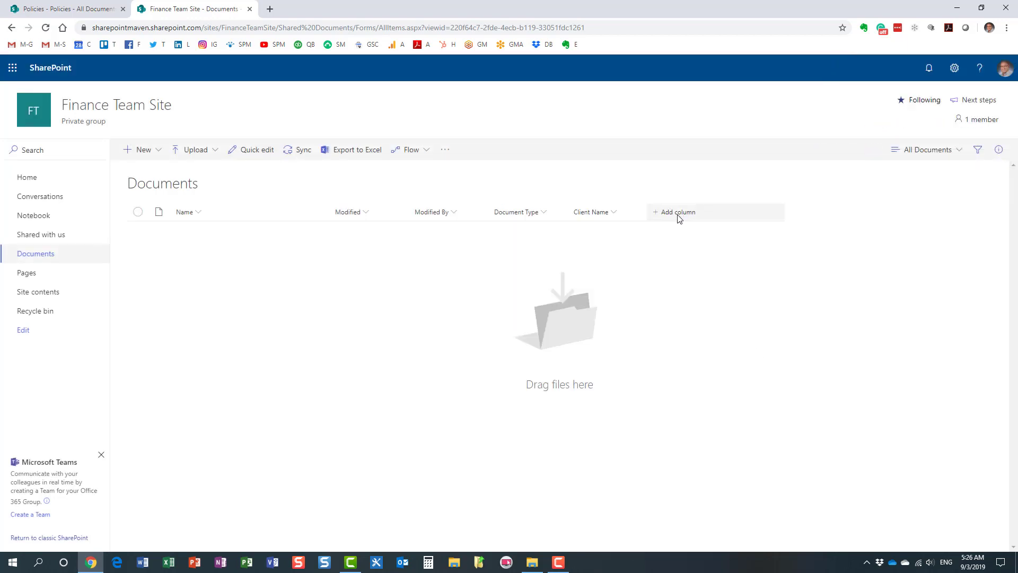
Add an Expiration Date column of the date type
left_click(677, 218)
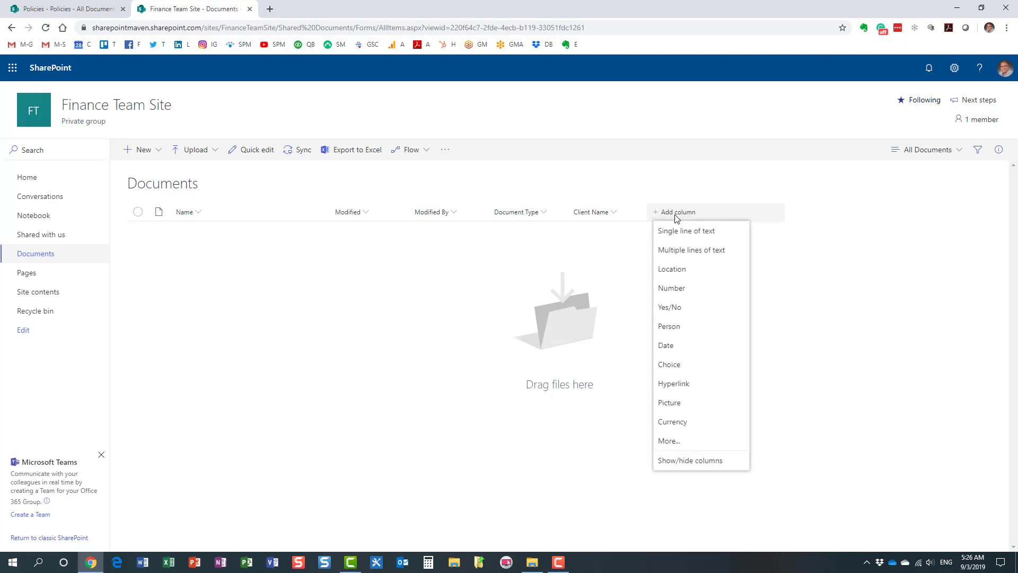
left_click(672, 347)
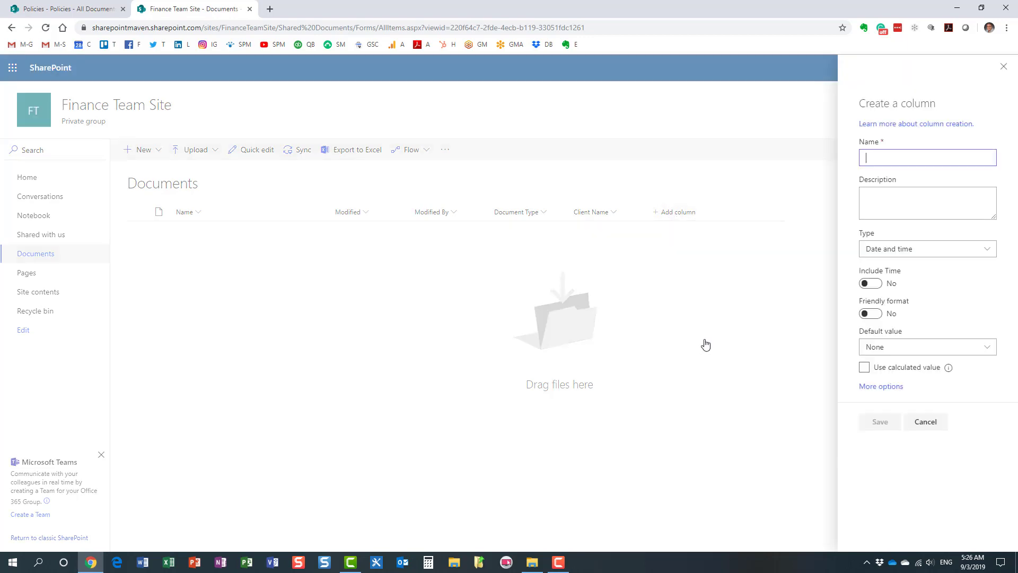
type("Expir")
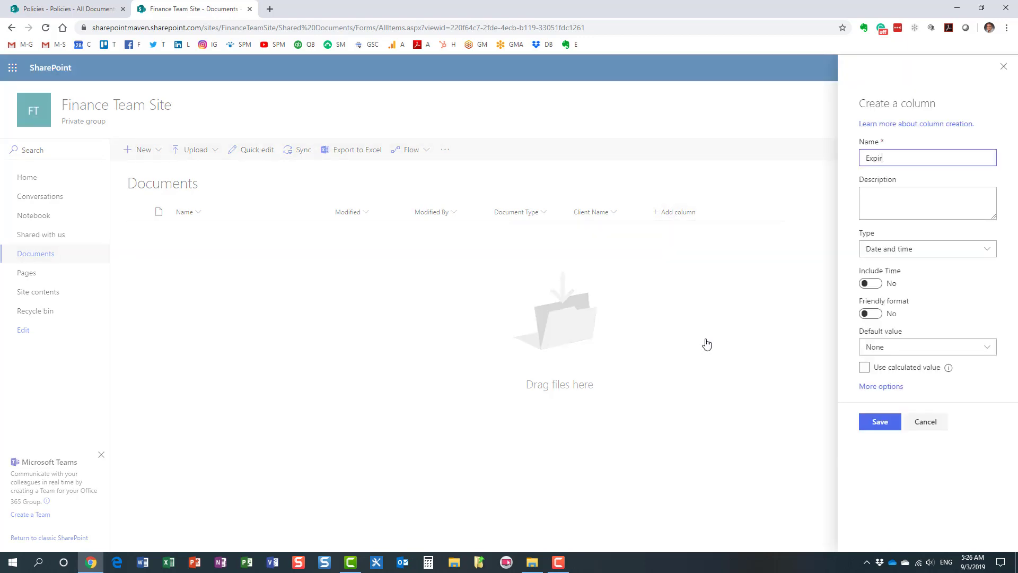
type("ation Date")
left_click(880, 421)
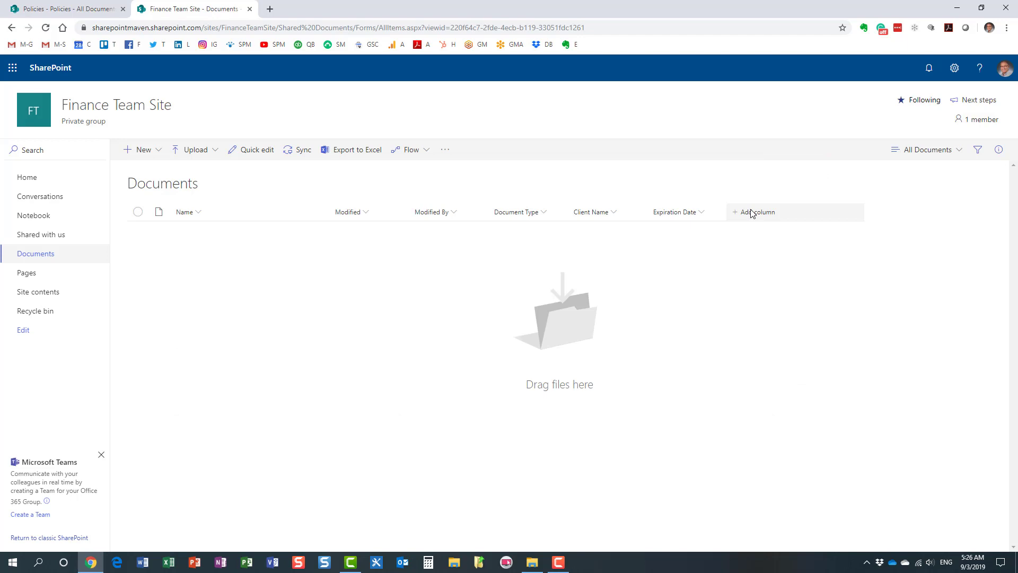
Create a Person column named Author in the Documents library
left_click(752, 214)
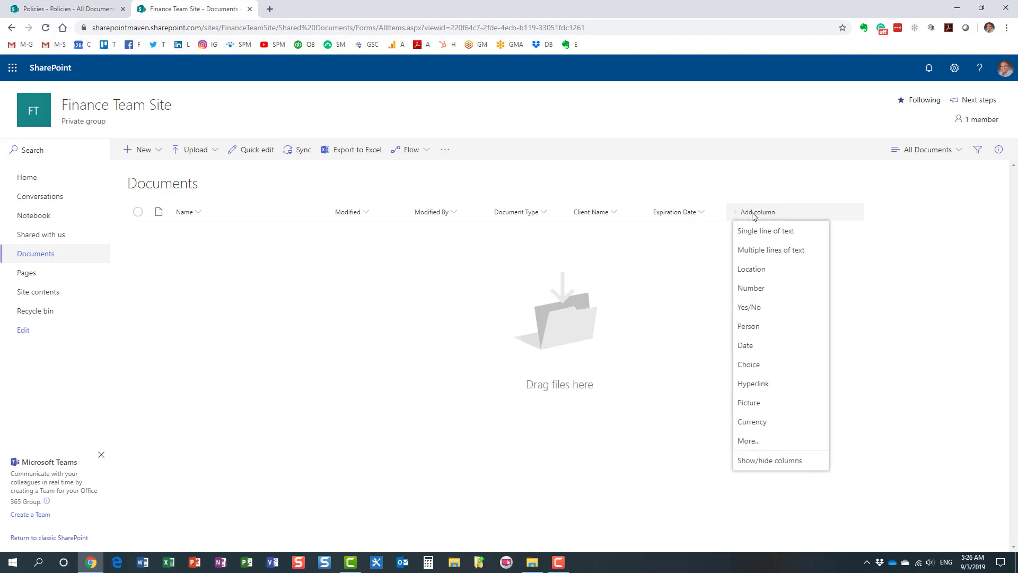
left_click(751, 329)
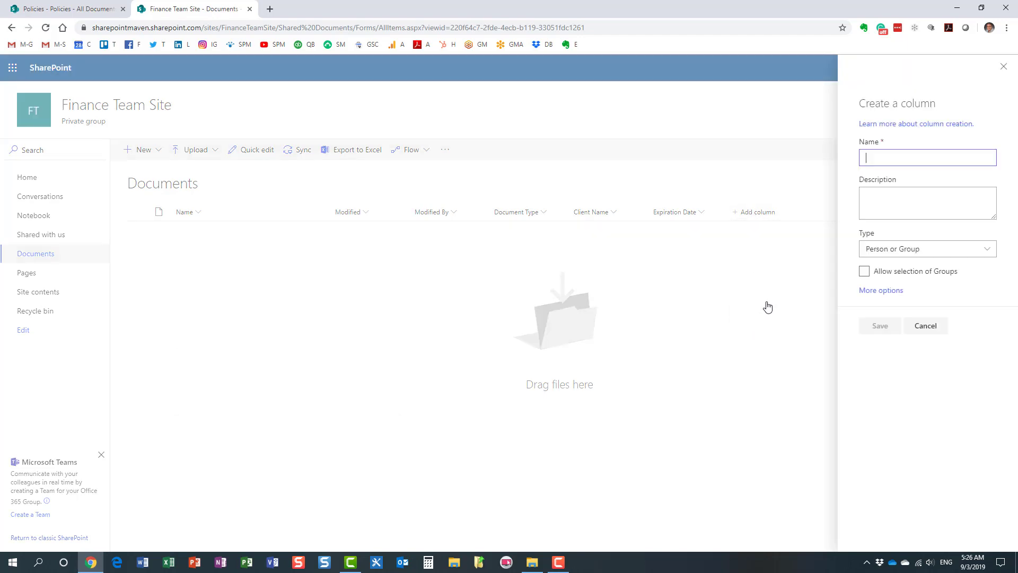
type("Authro")
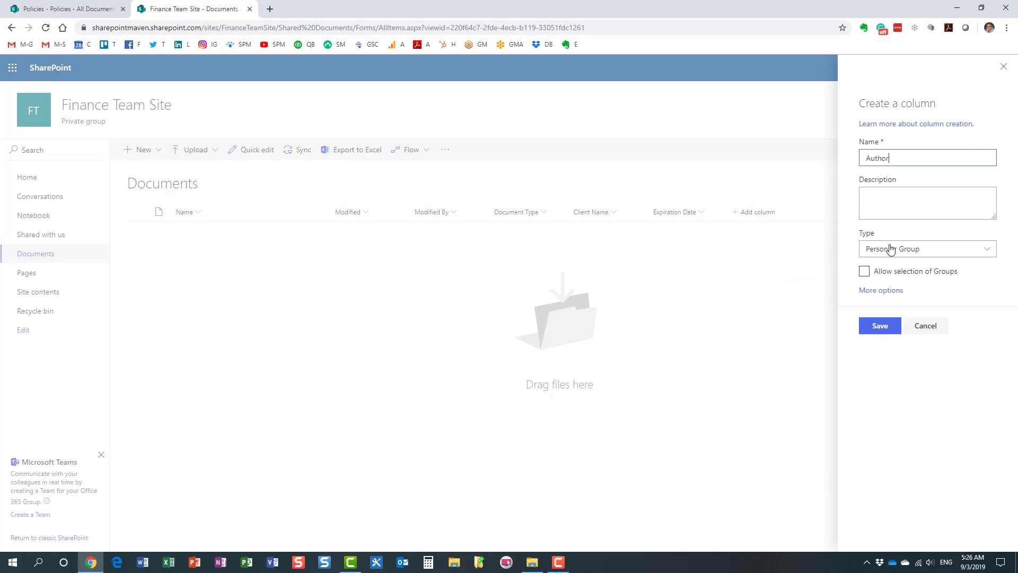
left_click(879, 328)
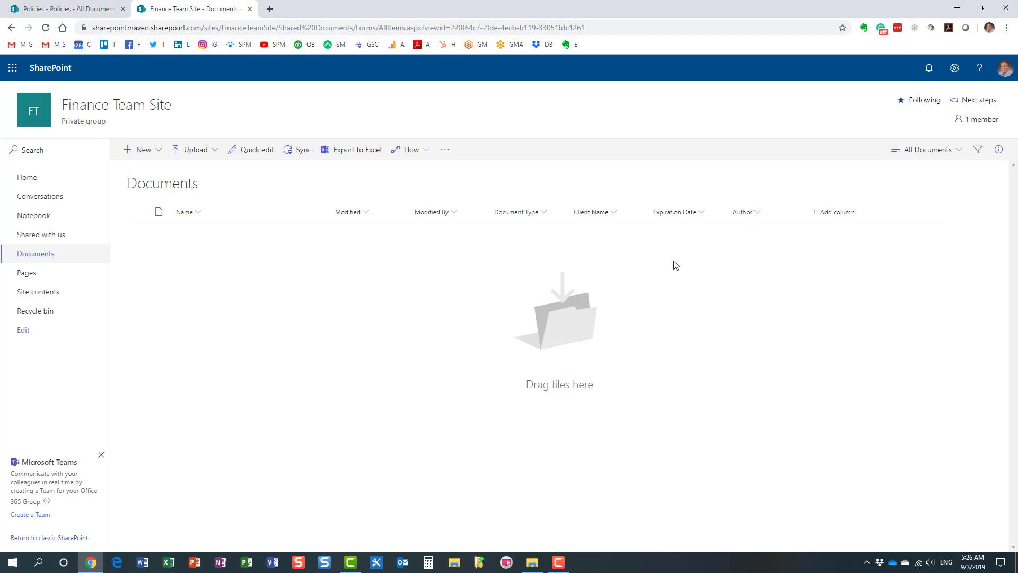
Drag Test Doc 1, 2 and 3 from the Project Files folder into the Documents library
left_click(532, 562)
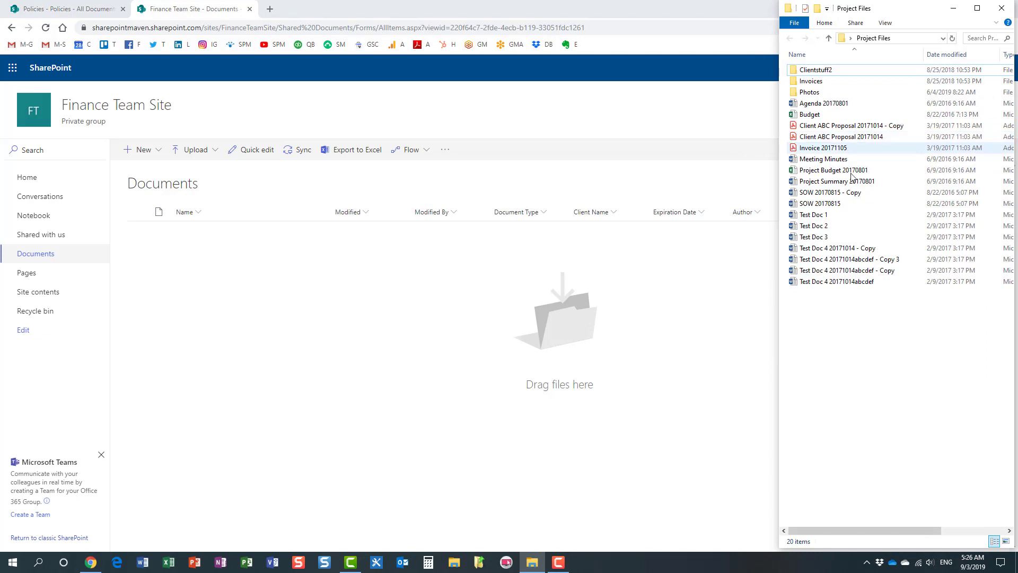
left_click(827, 214)
left_click(830, 237, "shift")
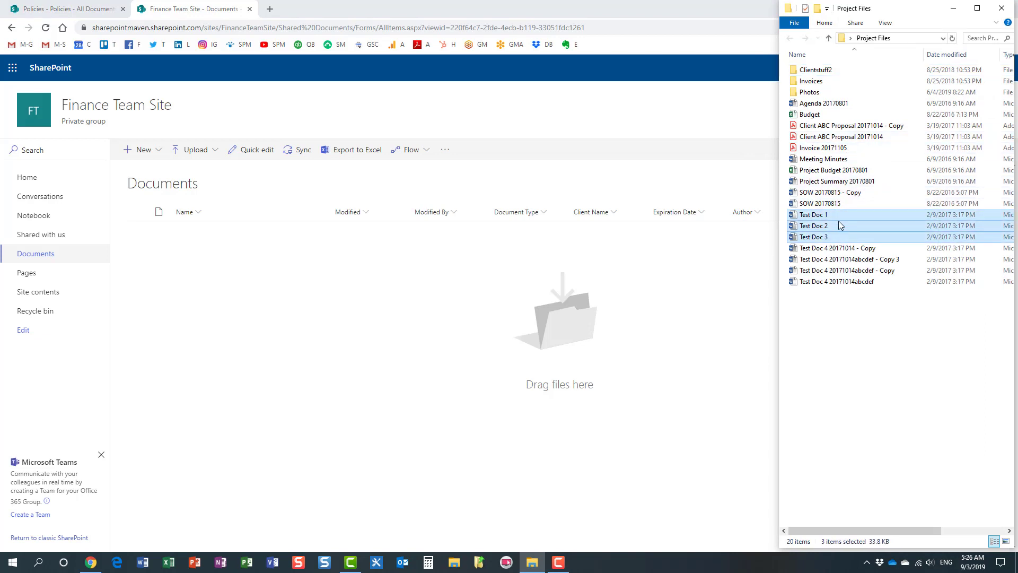
left_click_drag(839, 225, 380, 303)
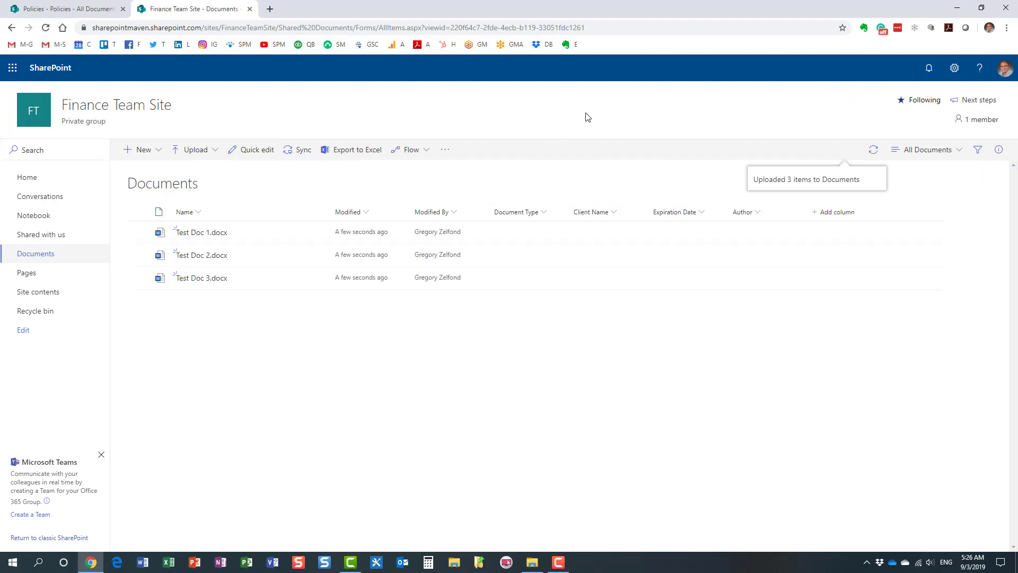
In Test Doc 1.docx's properties, set Document Type to Invoice and Client Name to Facebook
left_click(137, 232)
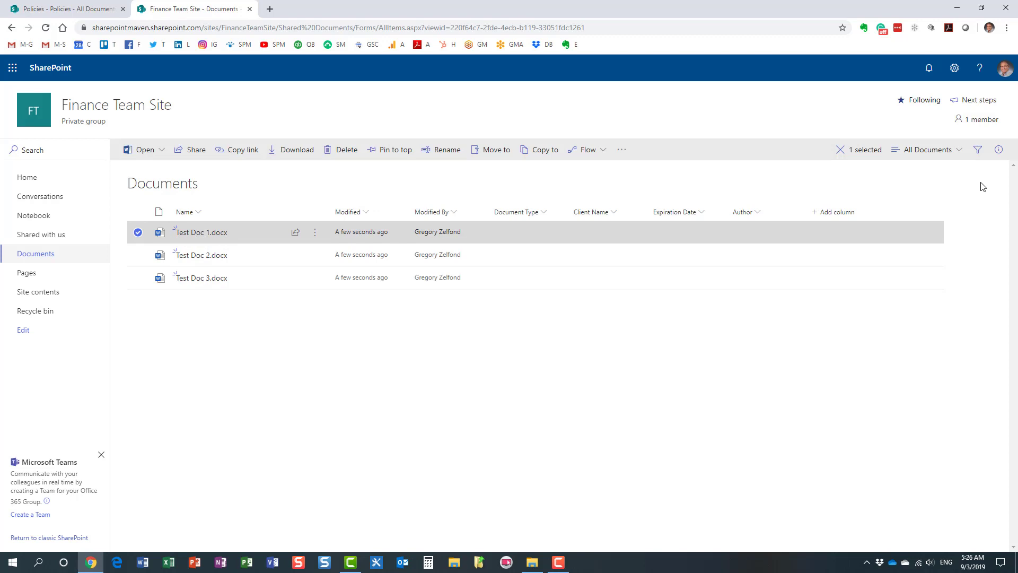
left_click(998, 149)
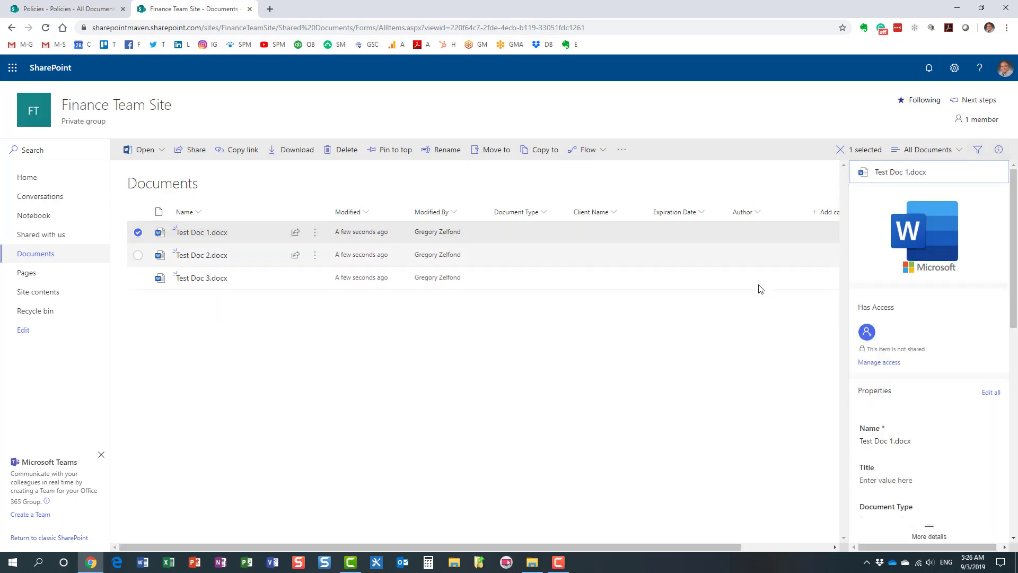
scroll(905, 421, "down", 3)
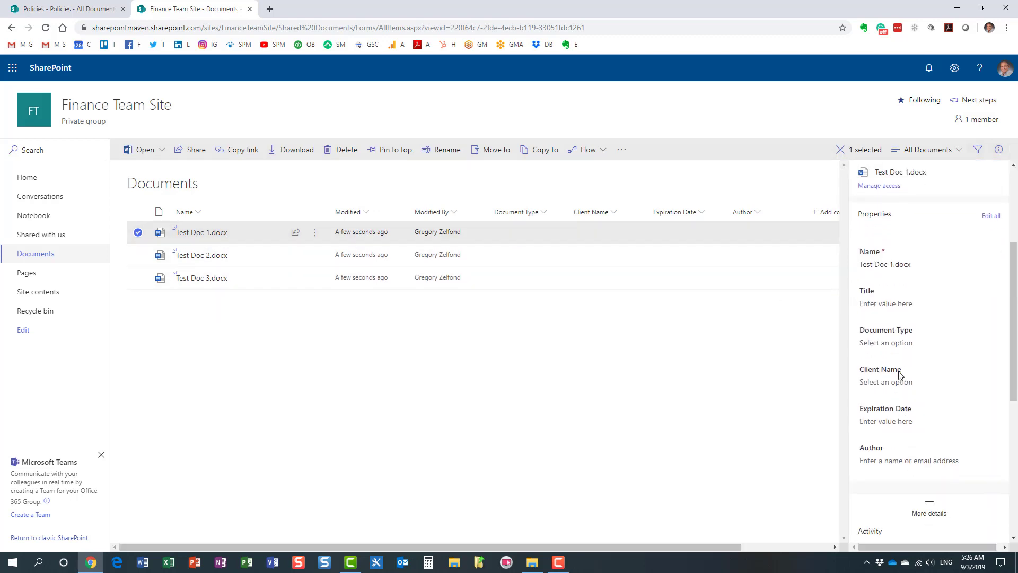
left_click(900, 342)
left_click(891, 366)
left_click(897, 383)
left_click(893, 407)
Set its Expiration Date to 9/4/2019 and choose a person as Author
left_click(888, 421)
left_click(989, 427)
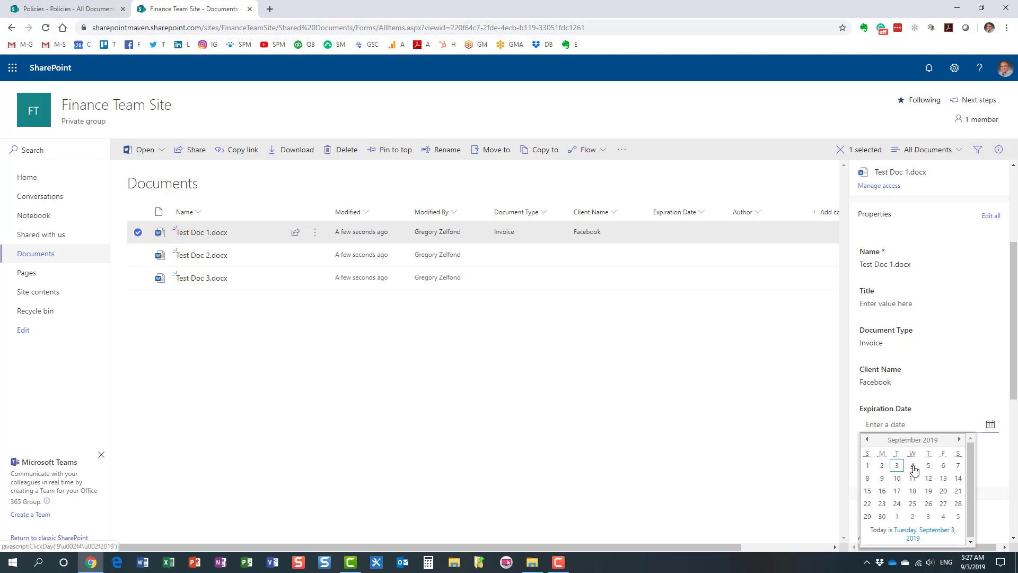
left_click(914, 467)
left_click(893, 471)
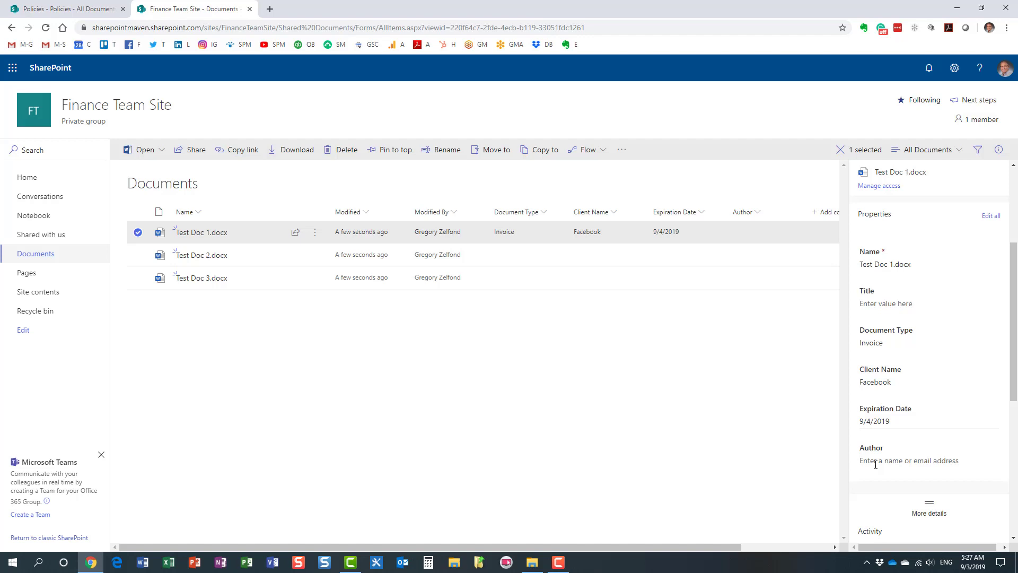
left_click(873, 461)
type("gr")
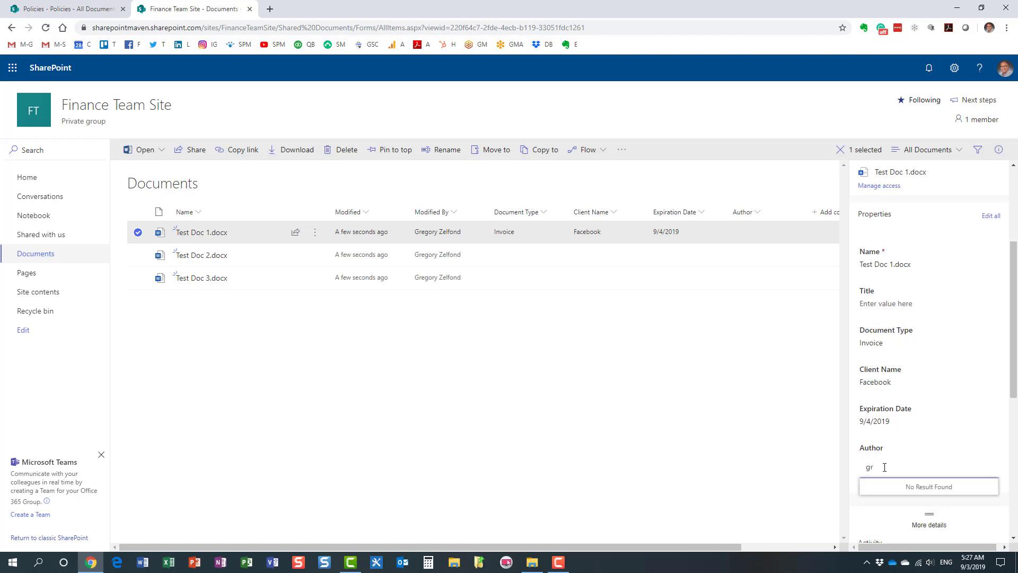
type("eg")
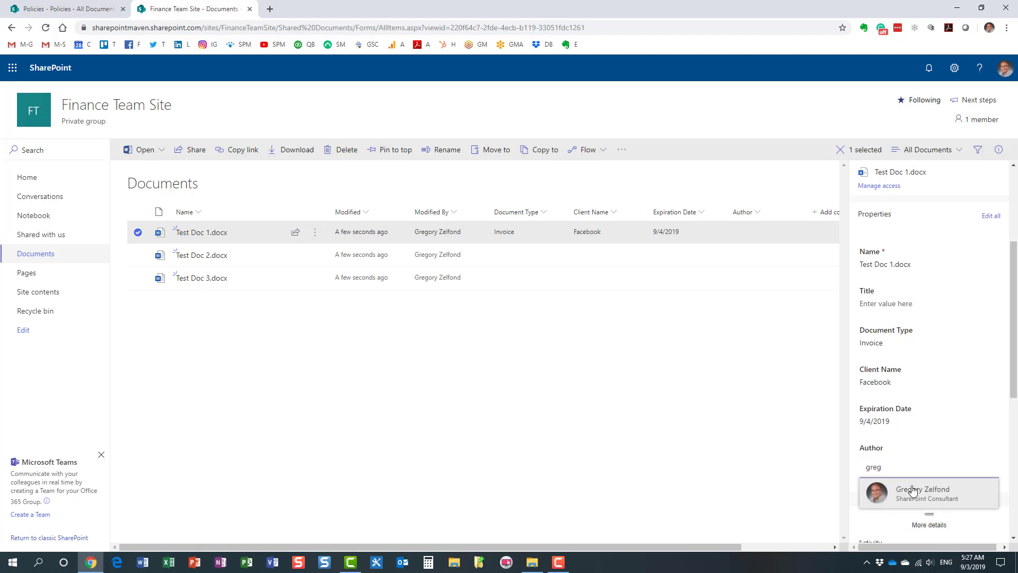
left_click(910, 489)
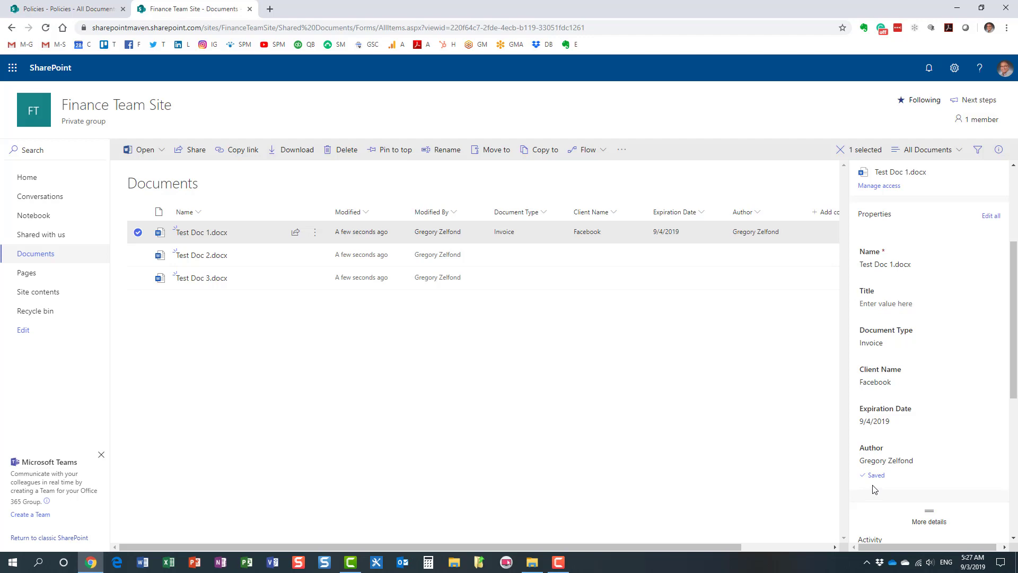
Select Test Doc 2 and 3 and set Document Type Purchase Order and Client Name Google
left_click(138, 231)
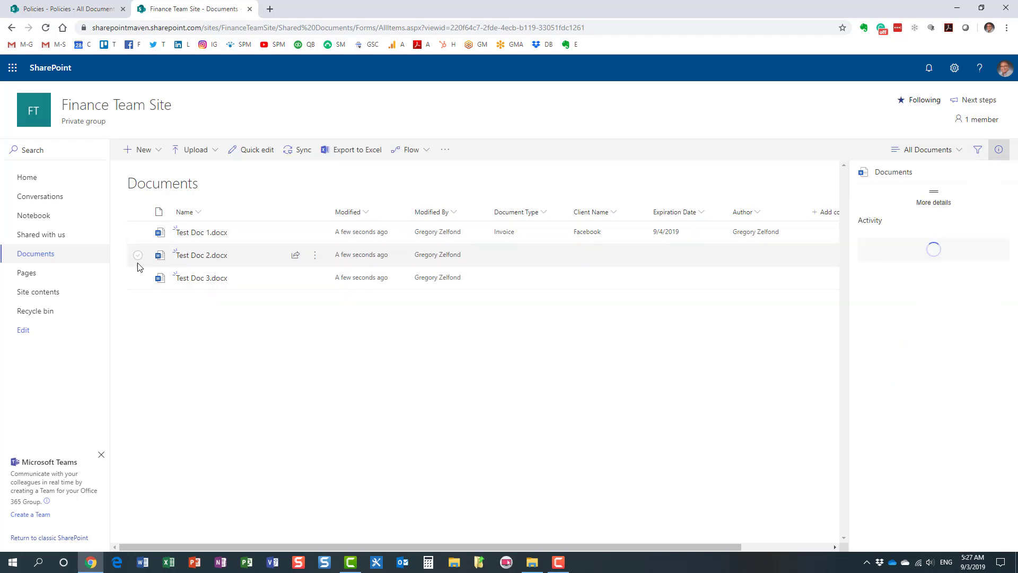
left_click(137, 255)
left_click(137, 278)
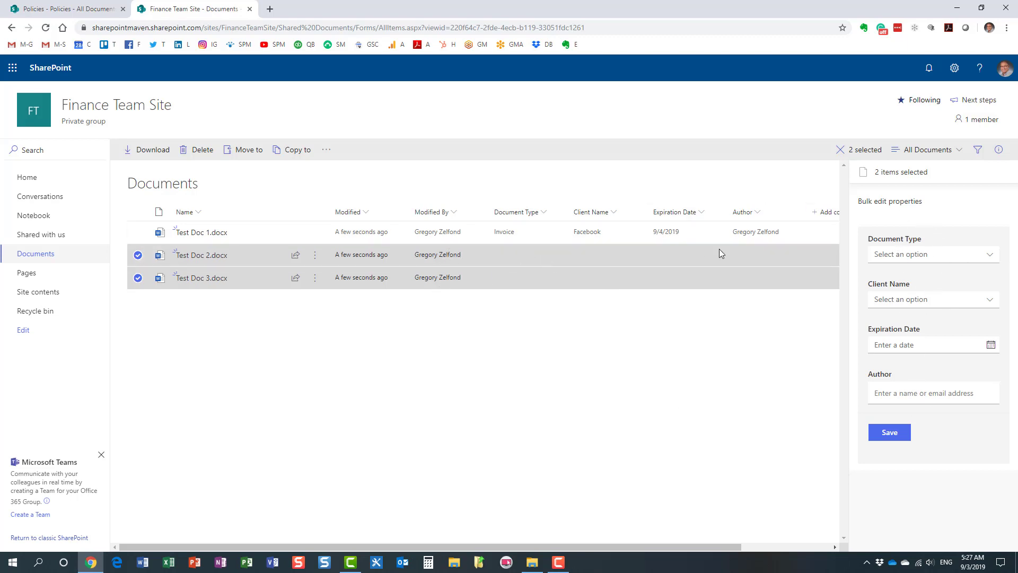
left_click(913, 256)
left_click(912, 290)
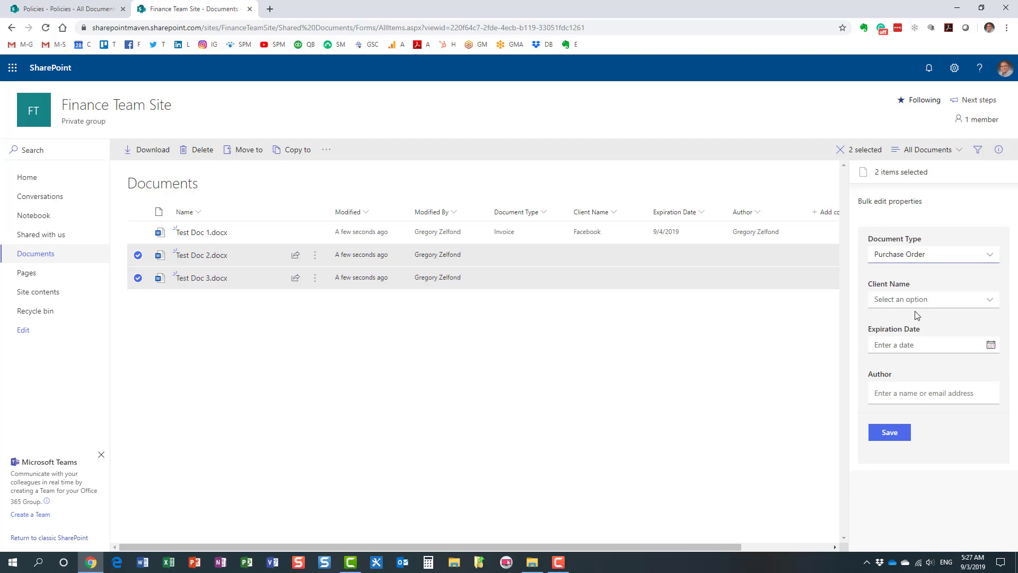
left_click(952, 300)
left_click(920, 338)
Give both Expiration Date 9/17/2019 and an Author, save, and close the details pane
left_click(991, 345)
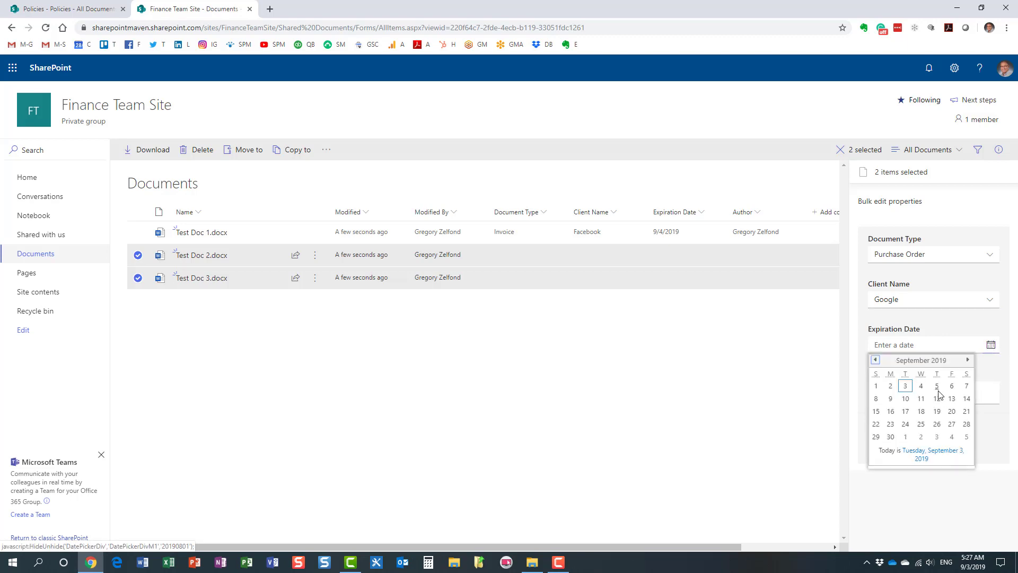
left_click(906, 413)
left_click(894, 394)
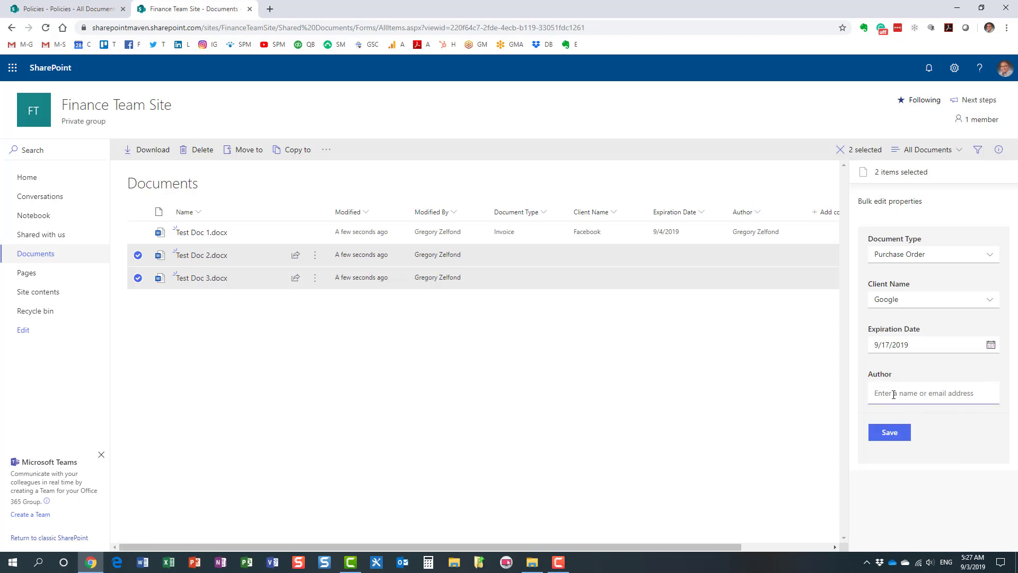
type("mary")
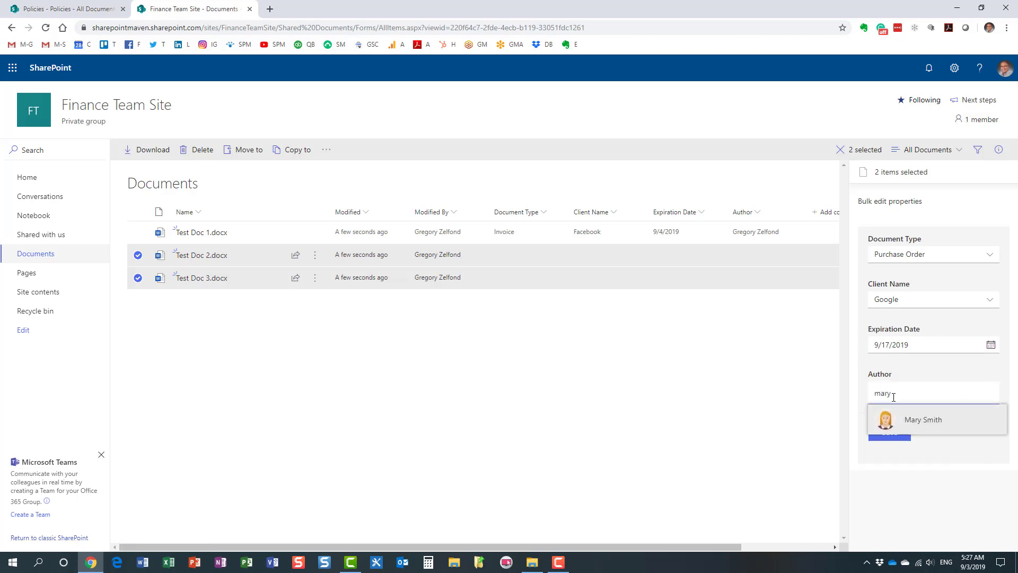
left_click(905, 423)
left_click(895, 456)
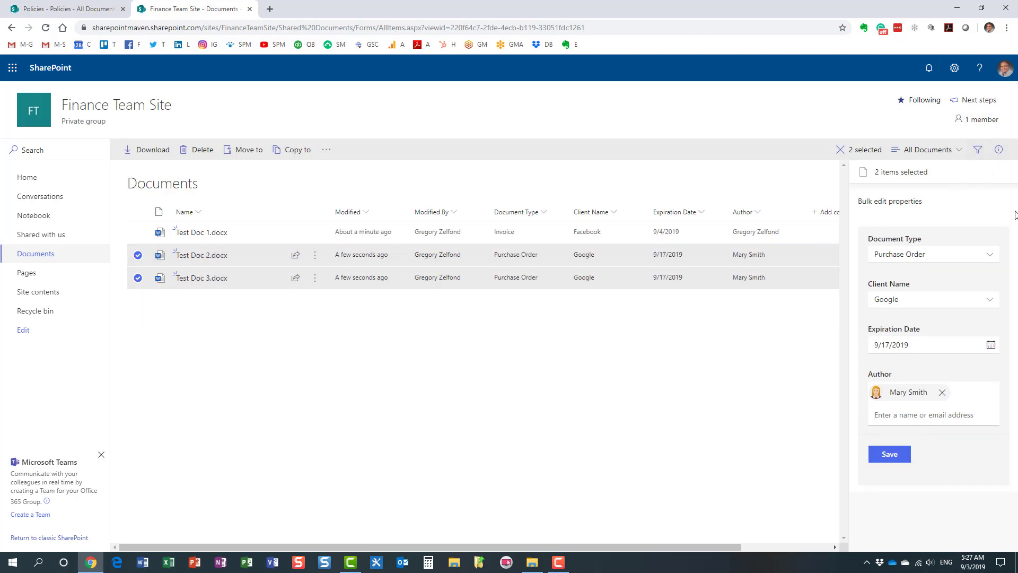
left_click(1000, 150)
key("Escape")
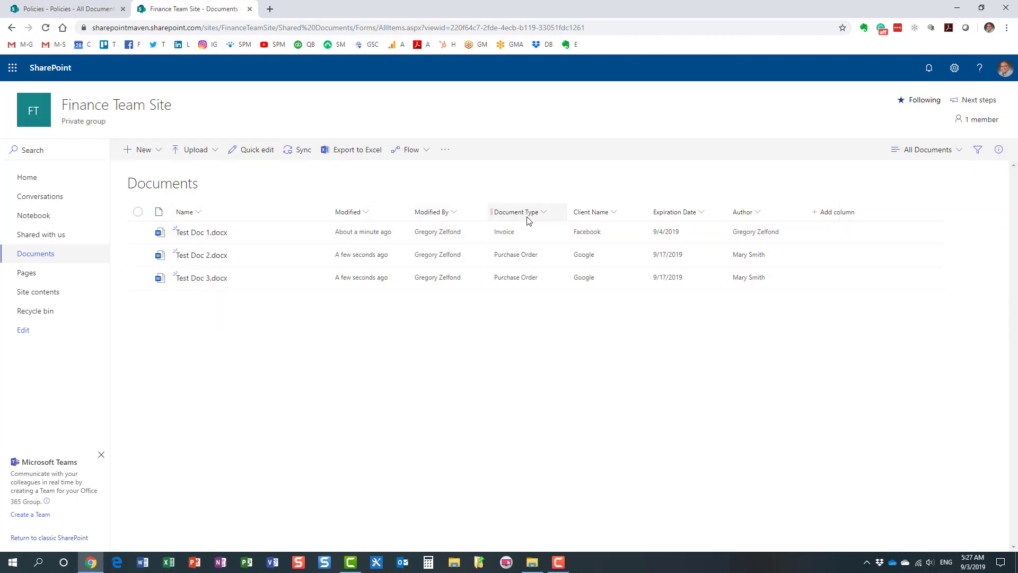
left_click(543, 212)
left_click(570, 269)
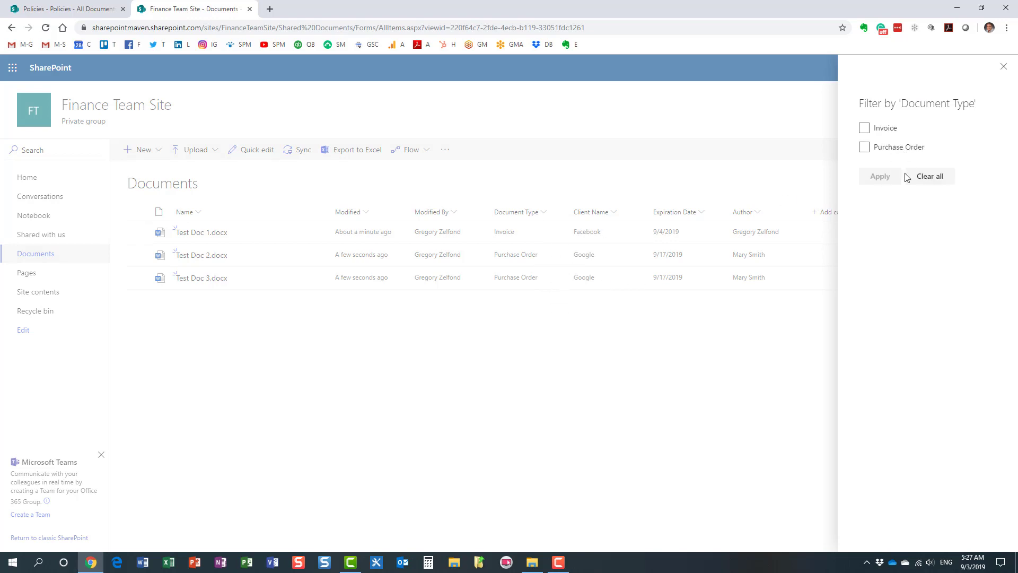
left_click(1003, 67)
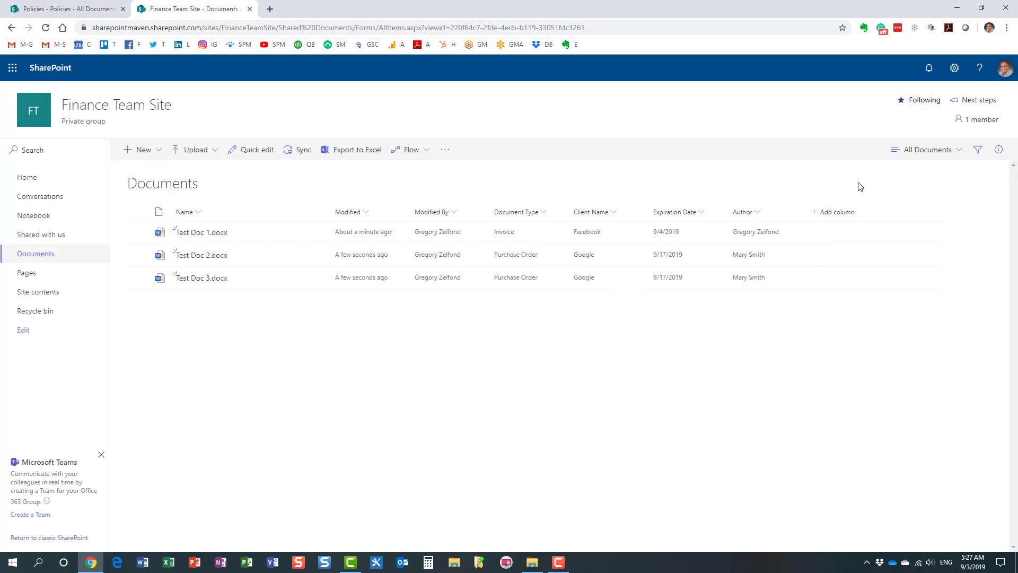
left_click(978, 153)
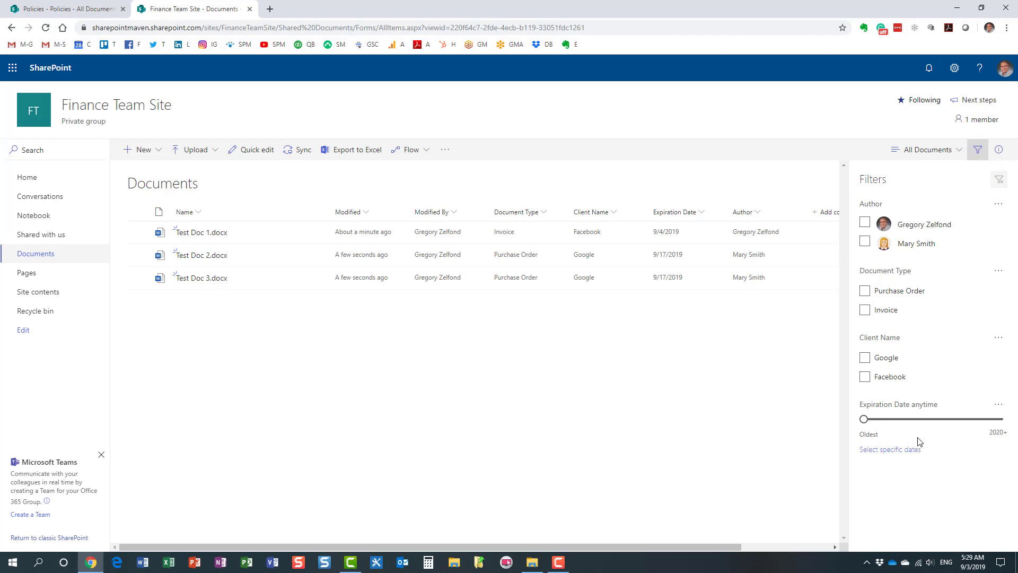
left_click(977, 149)
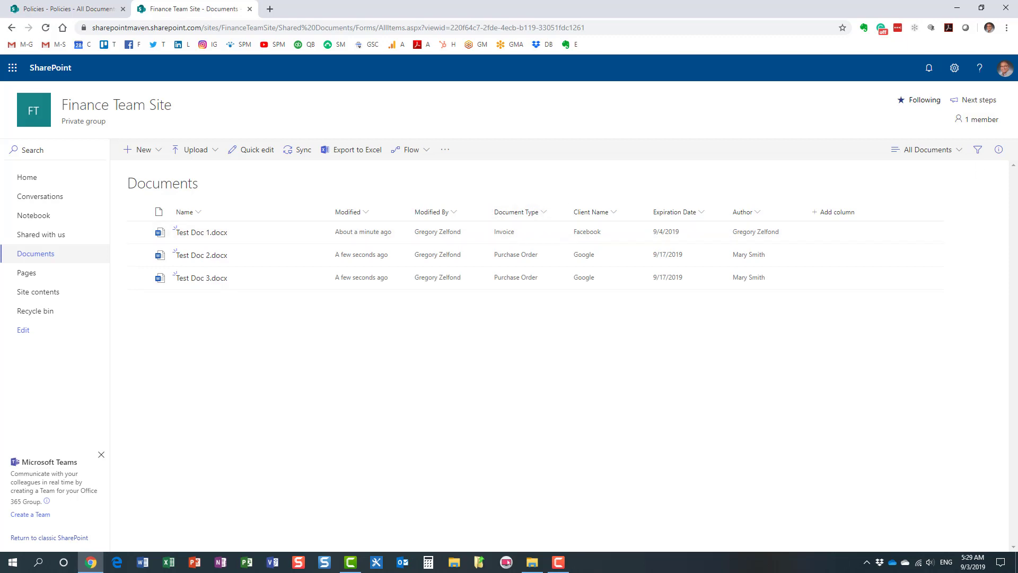
Pin the Document Type column to the filters pane via its column settings
left_click(977, 149)
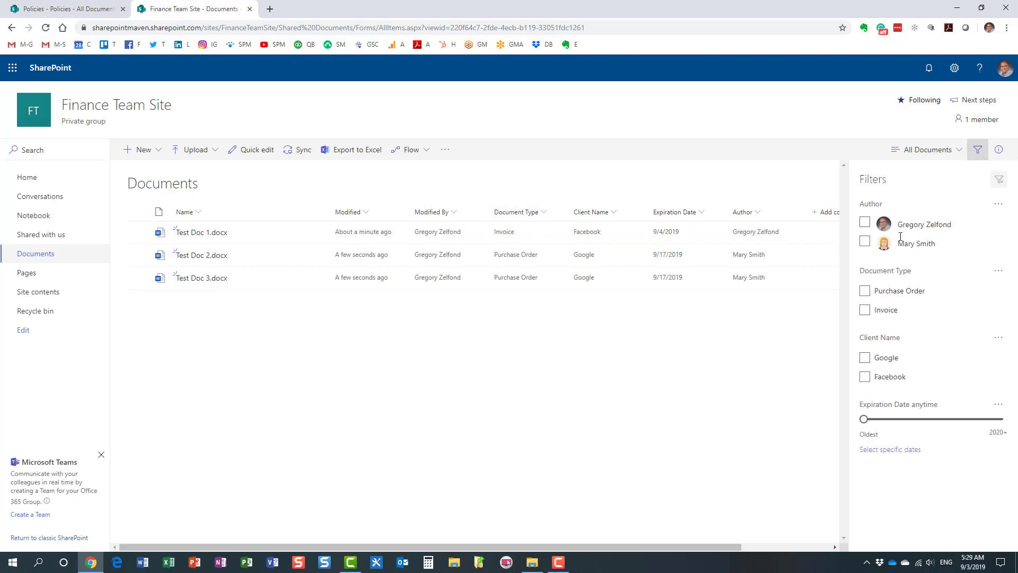
left_click(977, 149)
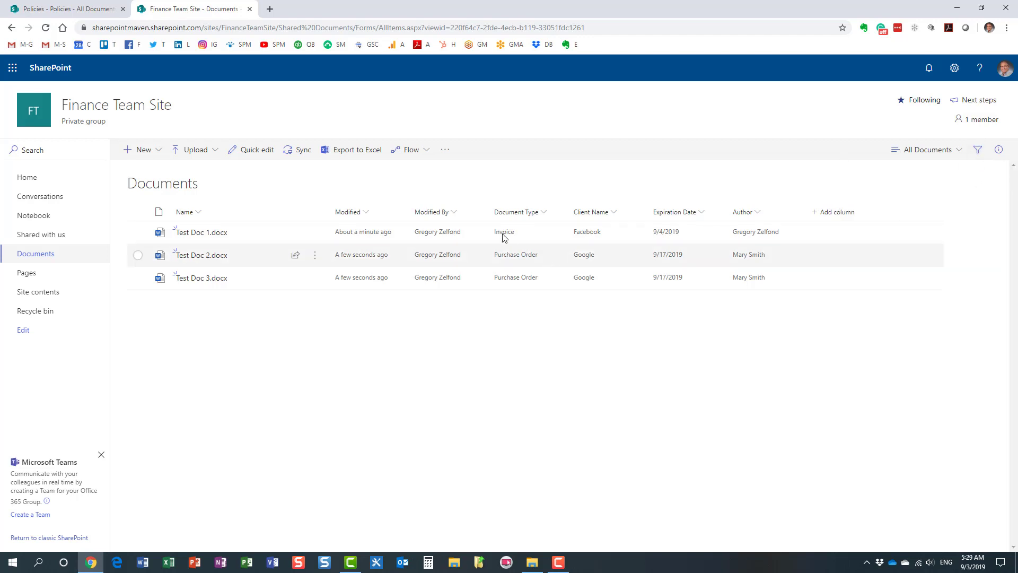
left_click(545, 214)
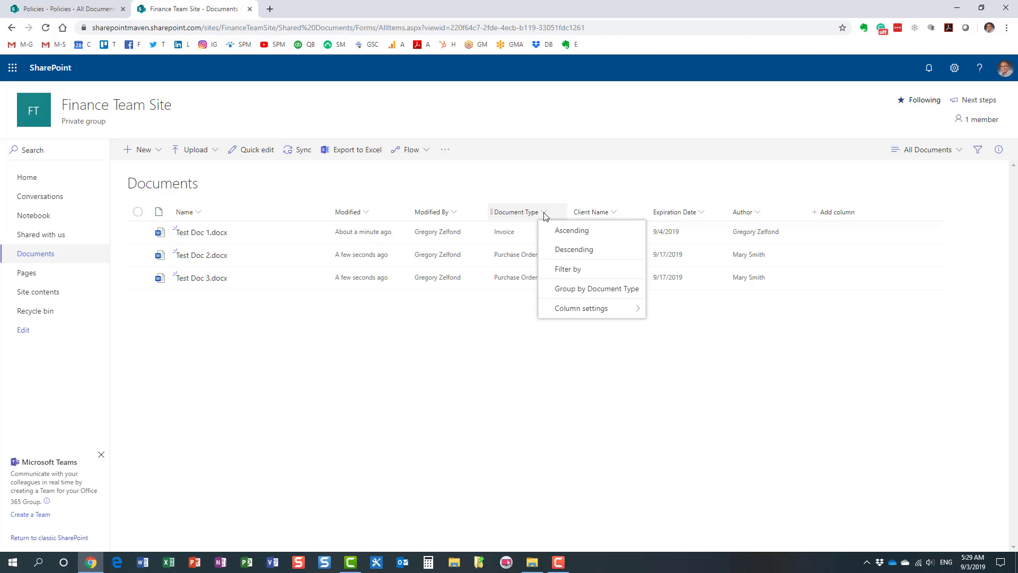
mouse_move(610, 315)
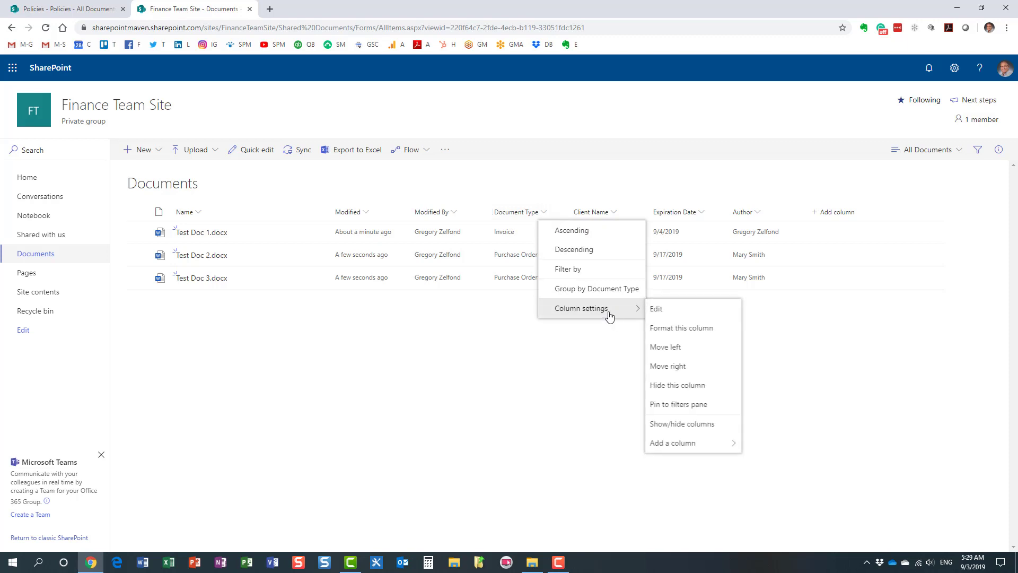
left_click(702, 405)
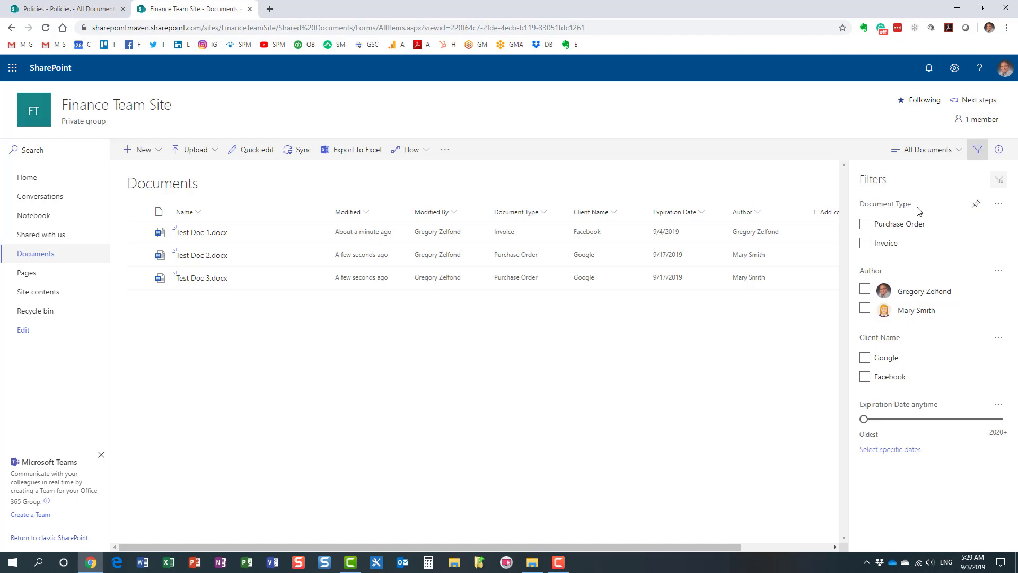
Pin the Client Name column to the filters pane as well
left_click(615, 213)
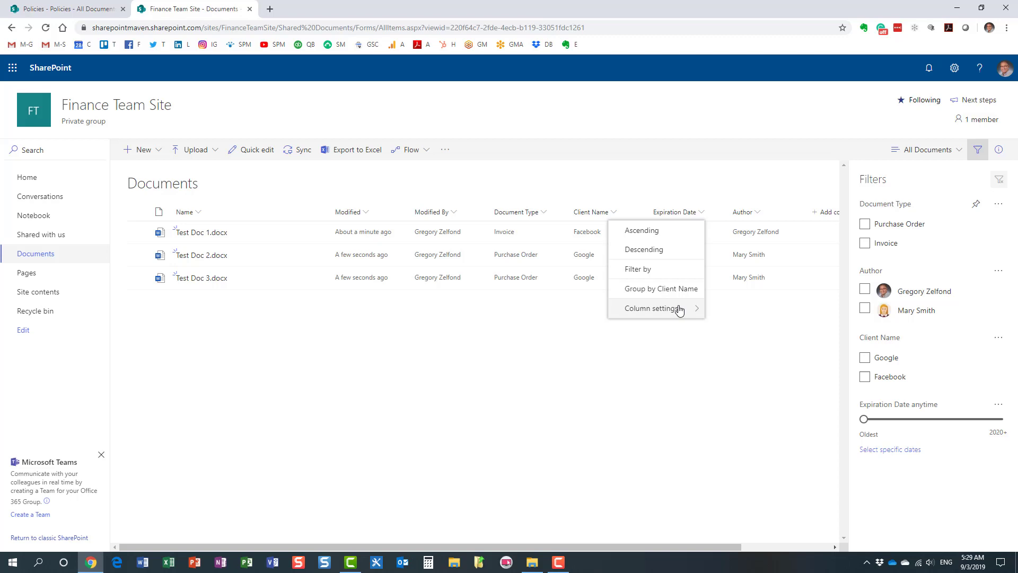
mouse_move(680, 311)
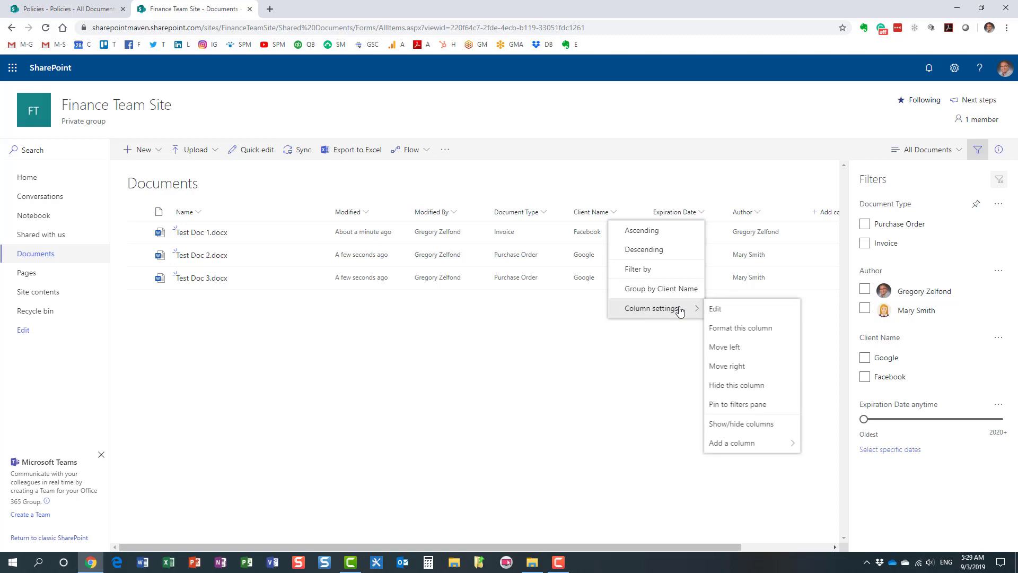
left_click(750, 404)
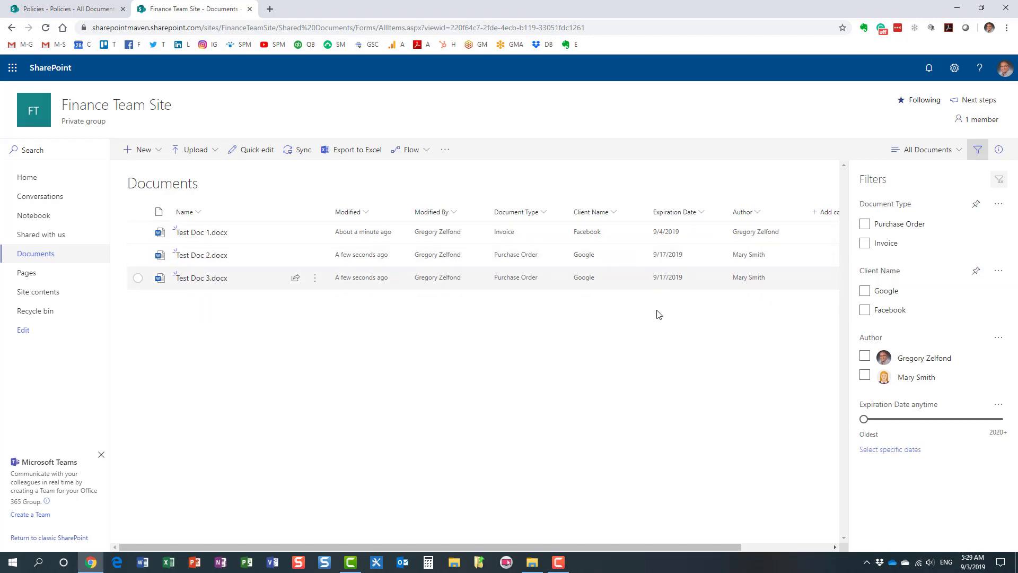
left_click(865, 291)
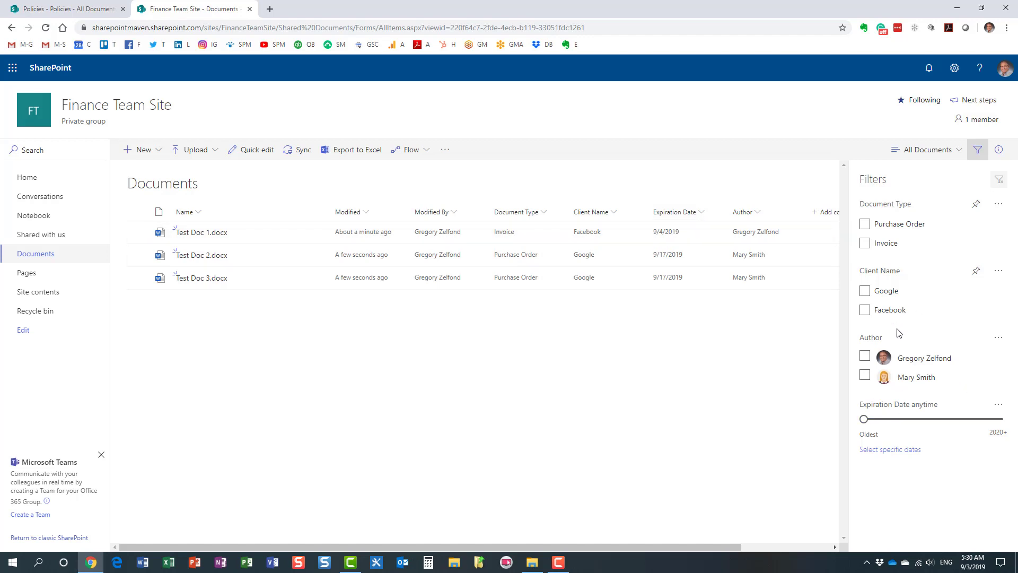
Pin the Expiration Date column to the filters pane from its column settings
left_click(699, 214)
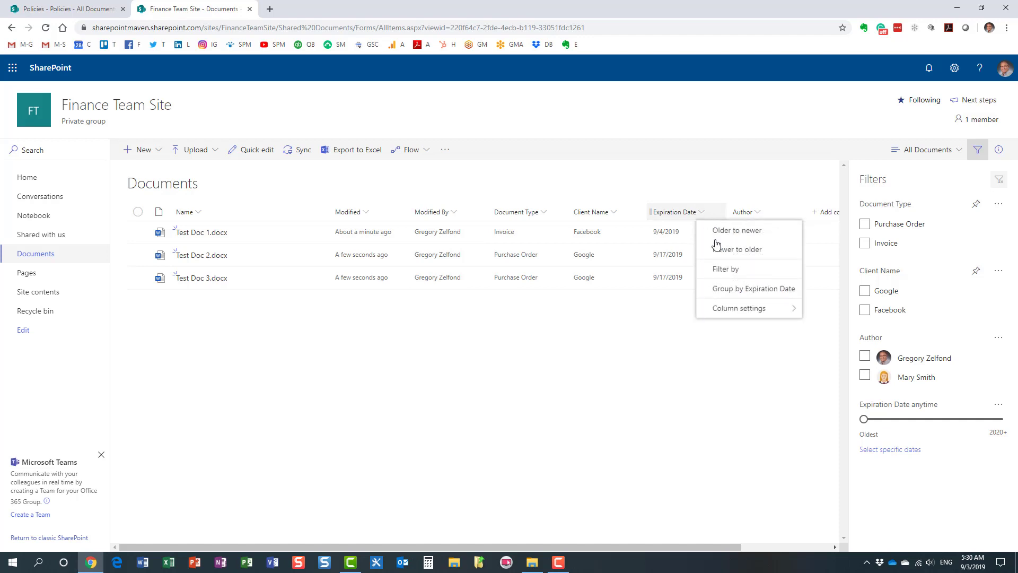
mouse_move(745, 312)
left_click(859, 405)
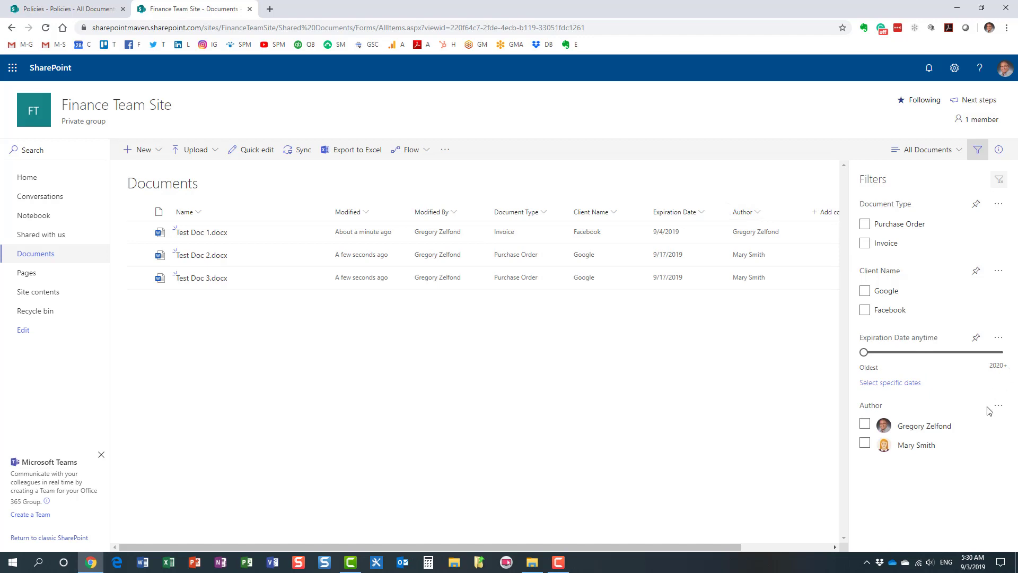
Pin the Author filter to the filters pane, then hide the pane
left_click(759, 212)
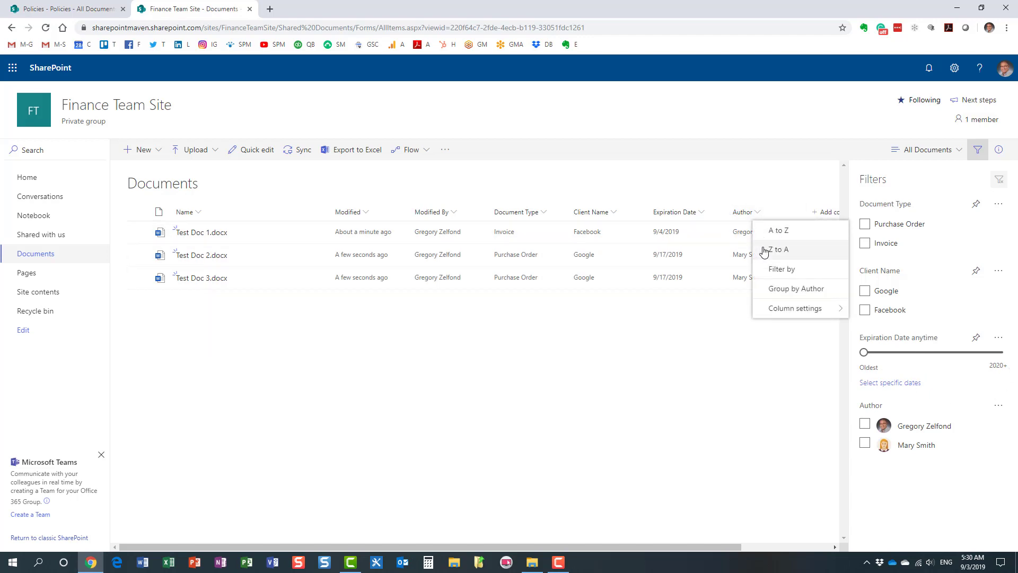
left_click(997, 406)
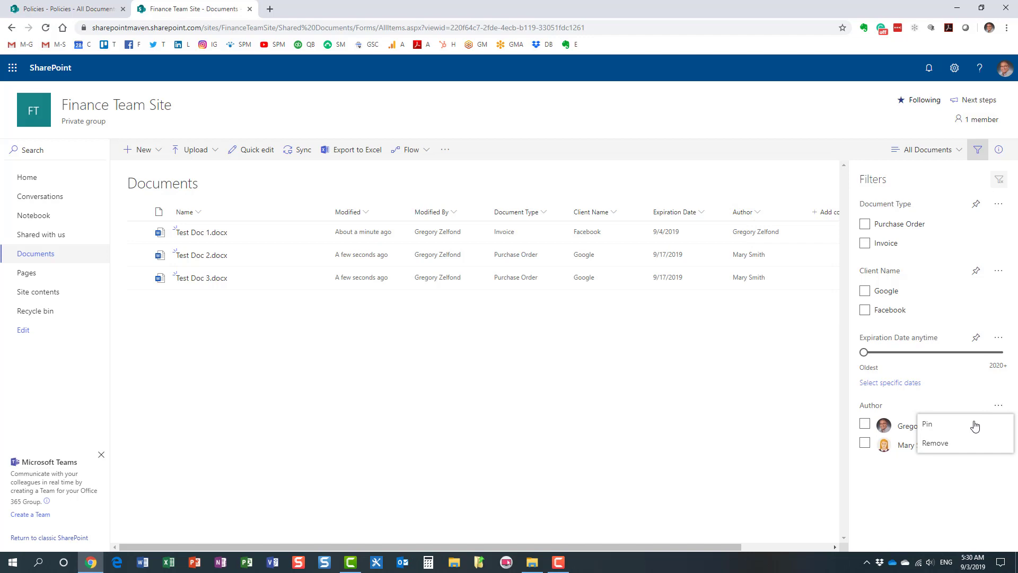
left_click(951, 427)
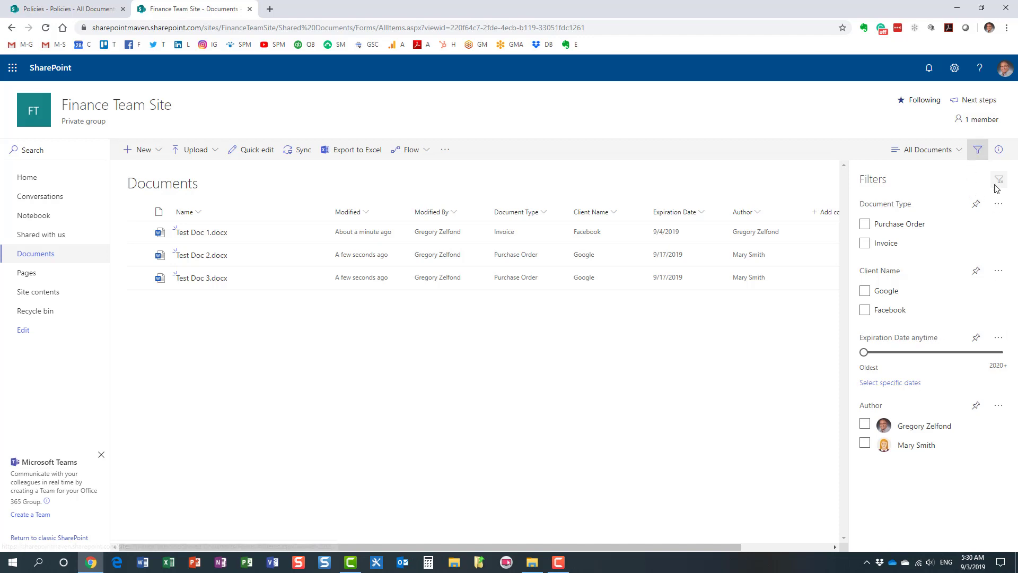
left_click(977, 150)
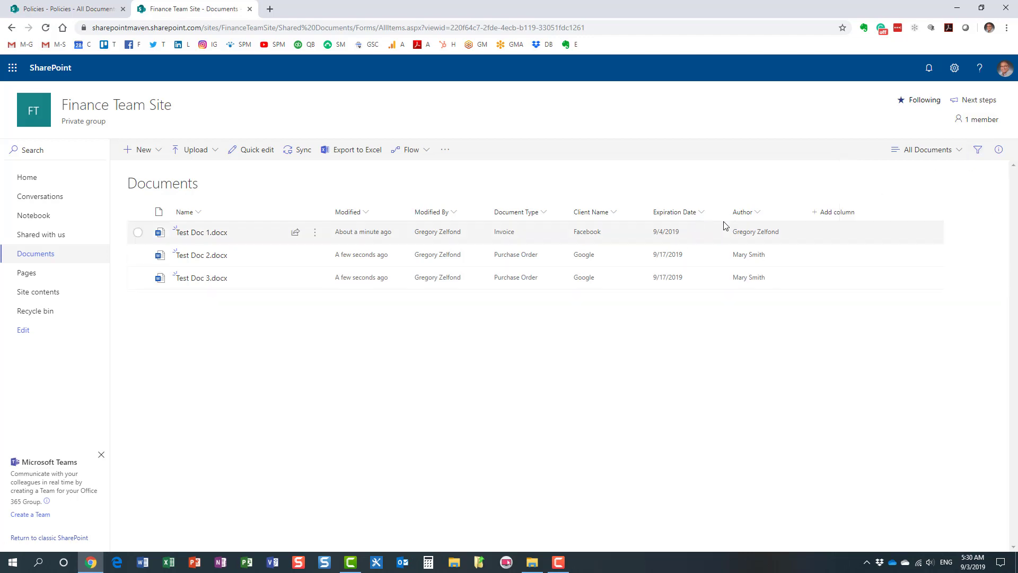
Show the filters pane and unpin the Expiration Date filter
left_click(977, 154)
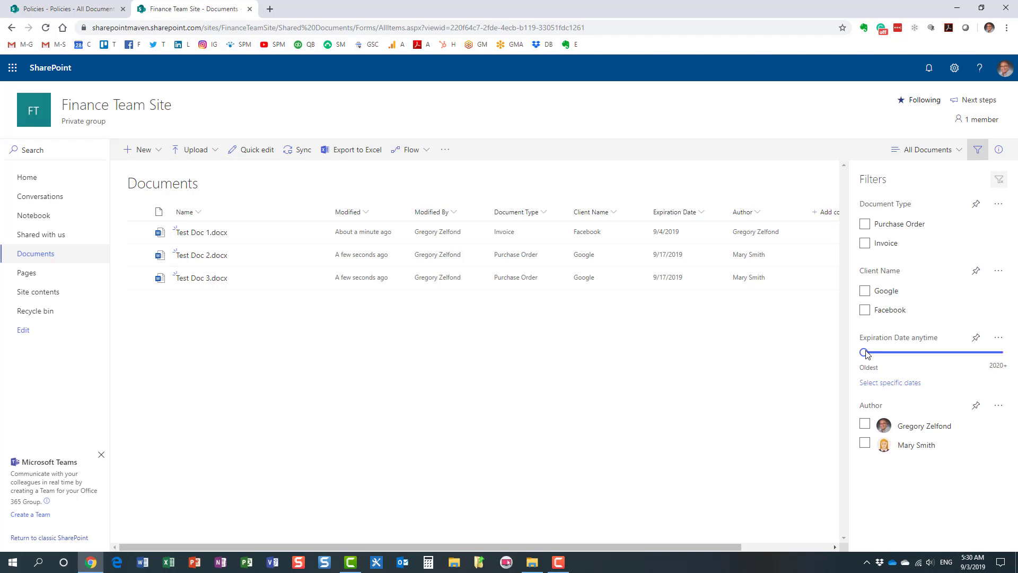
mouse_move(864, 354)
left_mouse_down()
mouse_move(981, 354)
mouse_move(869, 356)
left_mouse_up()
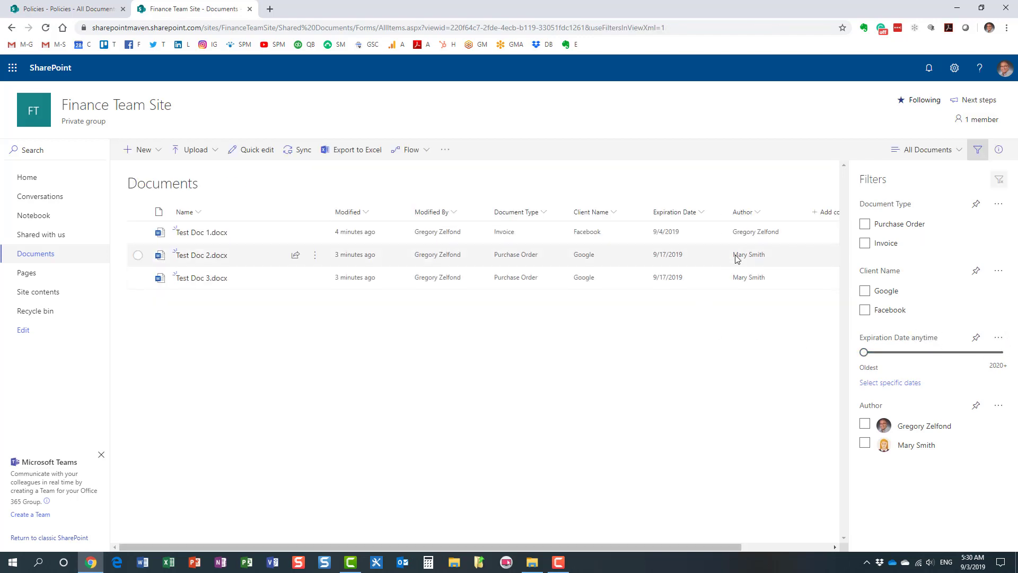
left_click(998, 337)
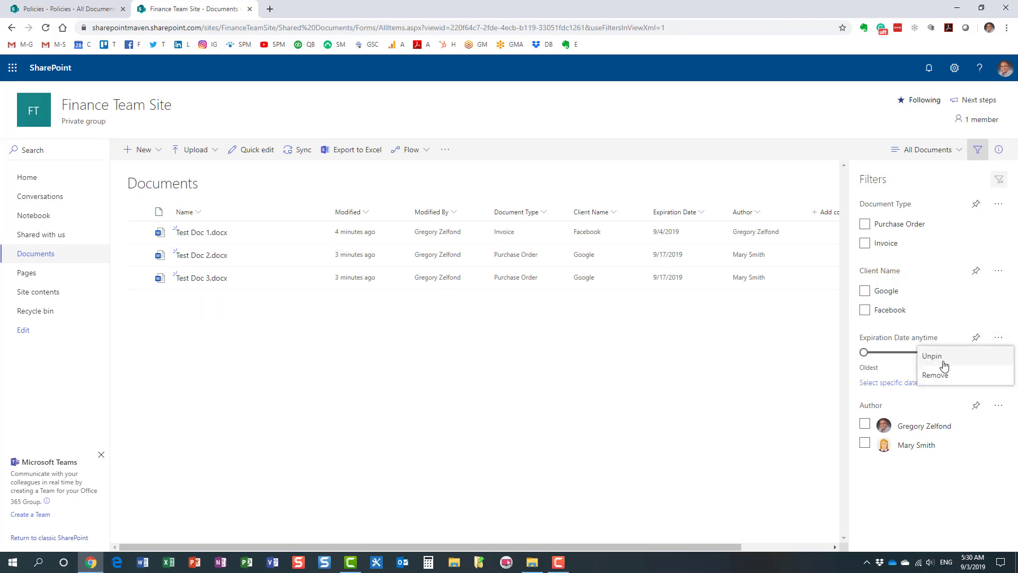
left_click(952, 379)
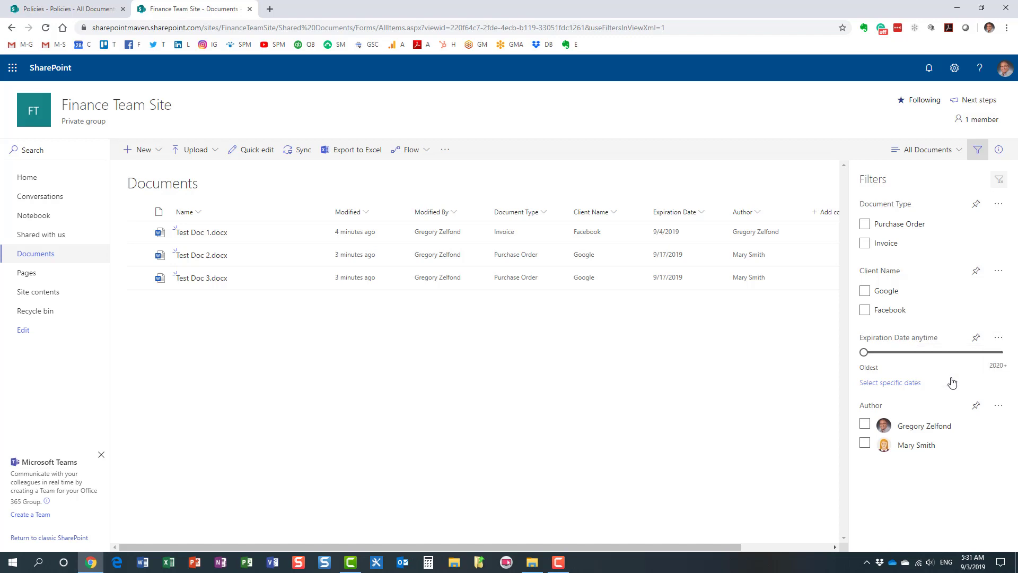
left_click(999, 337)
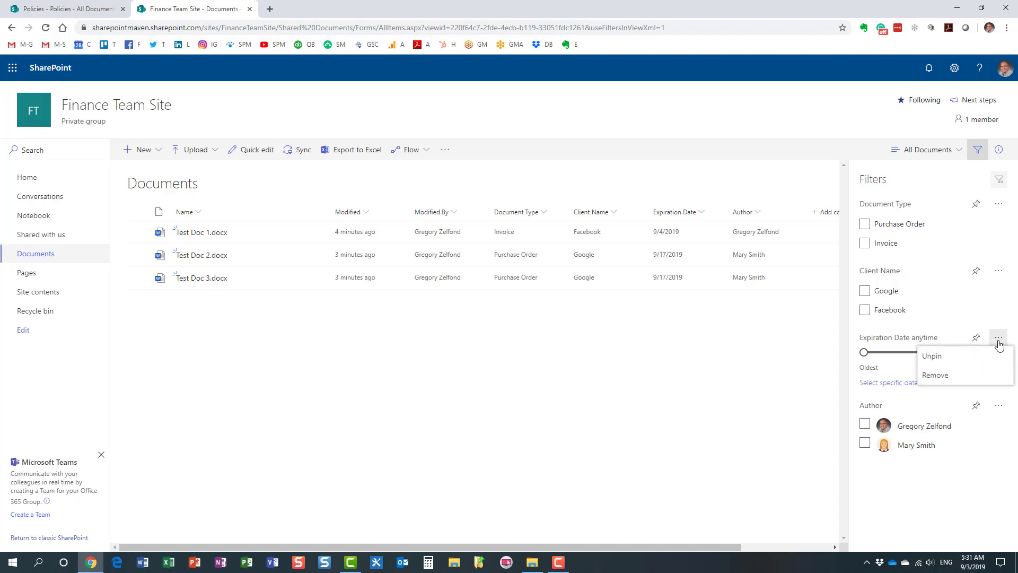
left_click(953, 379)
left_click(998, 337)
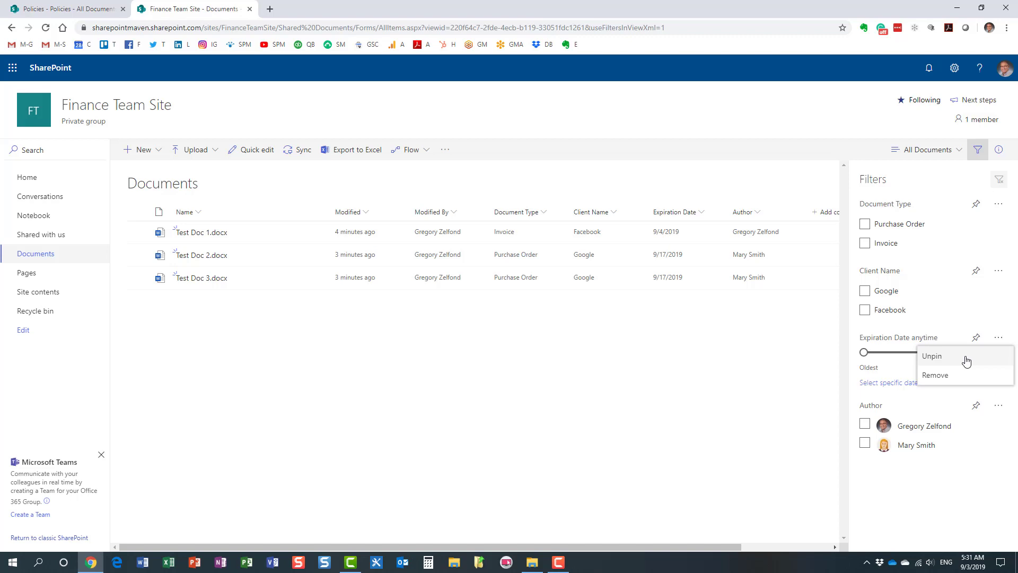
left_click(963, 372)
Reload the page and remove the Expiration Date filter from the filters pane
left_click(999, 337)
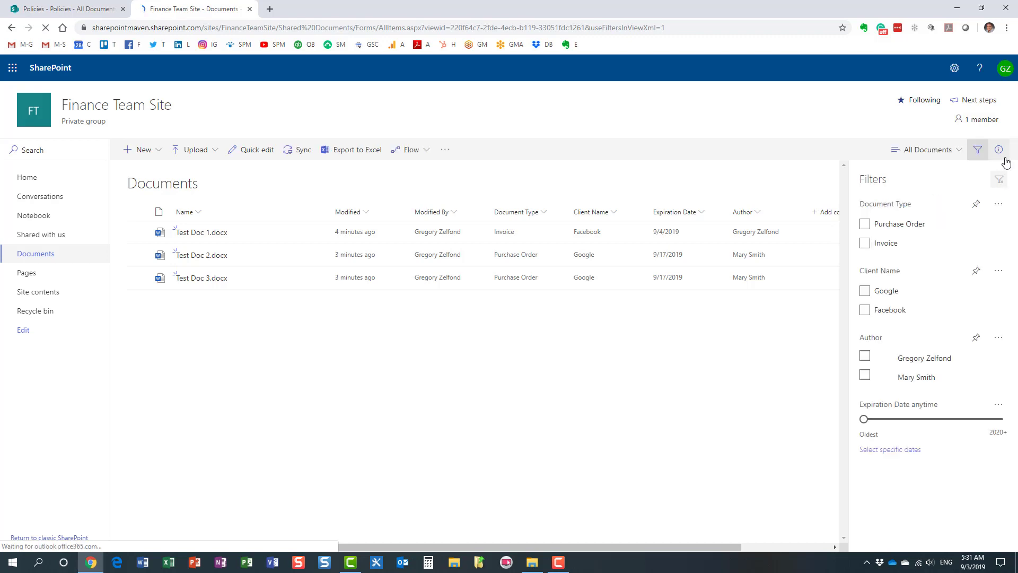
left_click(997, 405)
left_click(955, 441)
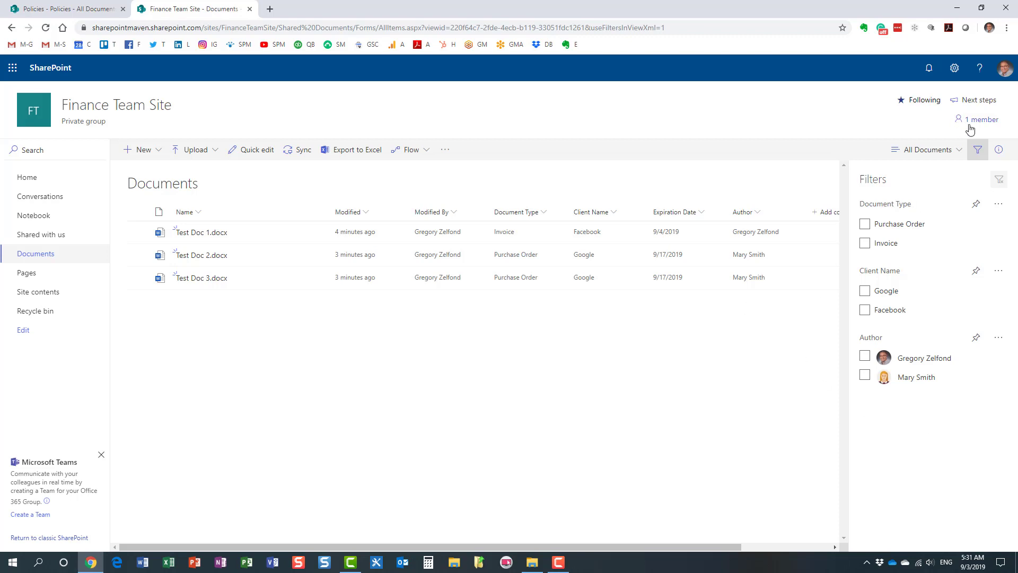
Reorder the columns to Name, Author, Document Type, Client Name, Expiration Date, Modified, Modified By
left_click(977, 149)
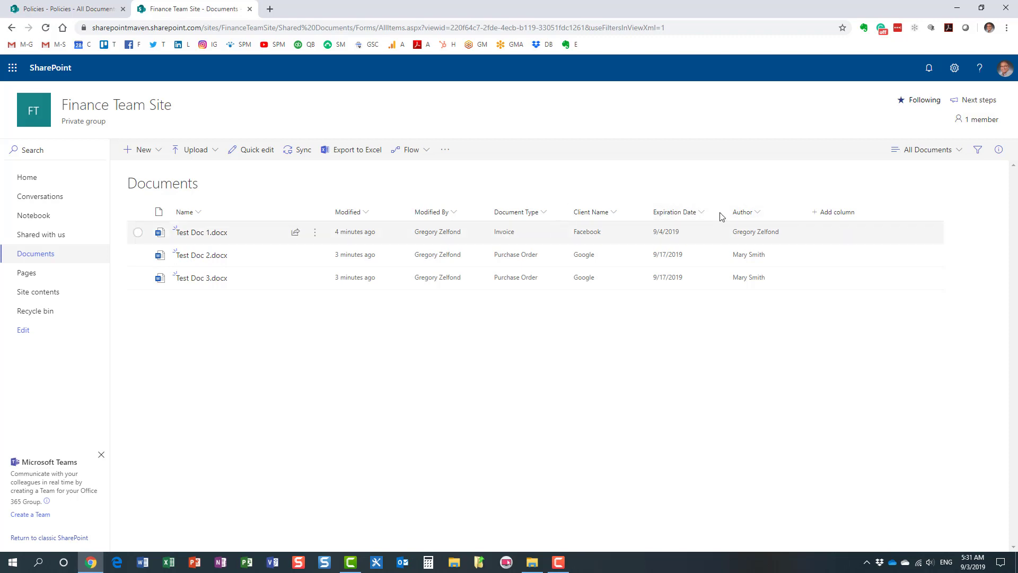
left_click(978, 150)
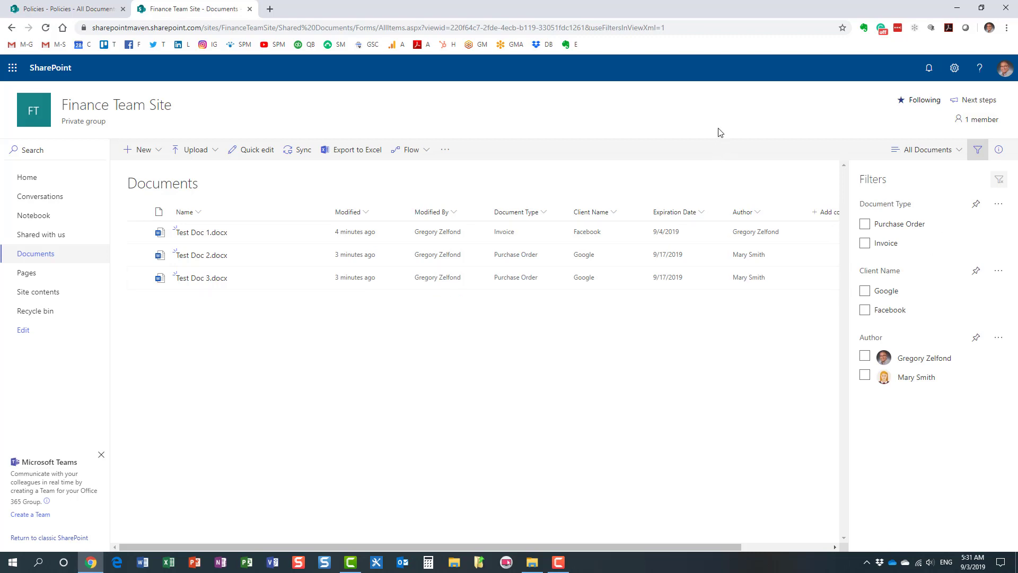
left_click(978, 149)
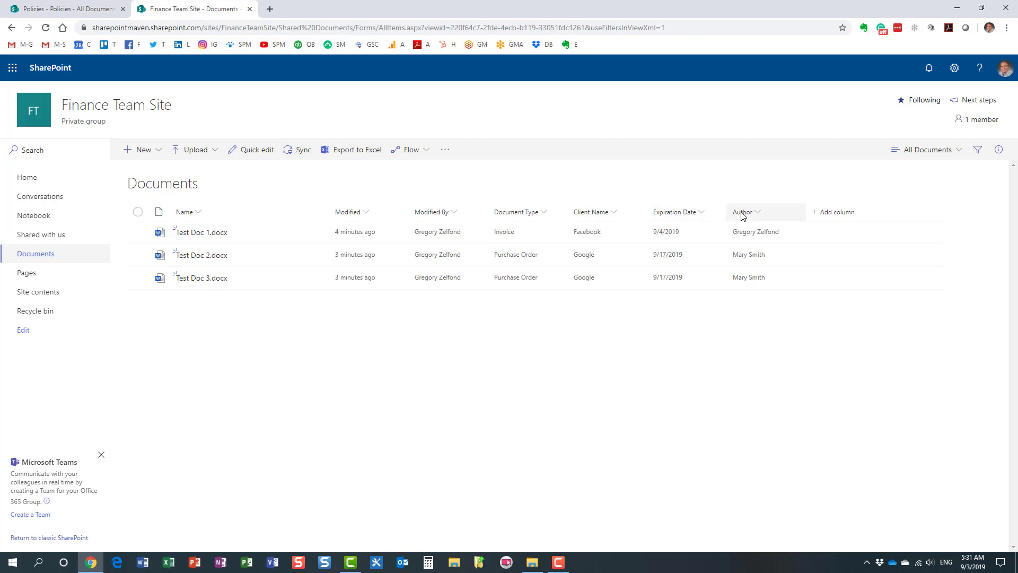
left_click_drag(743, 213, 572, 220)
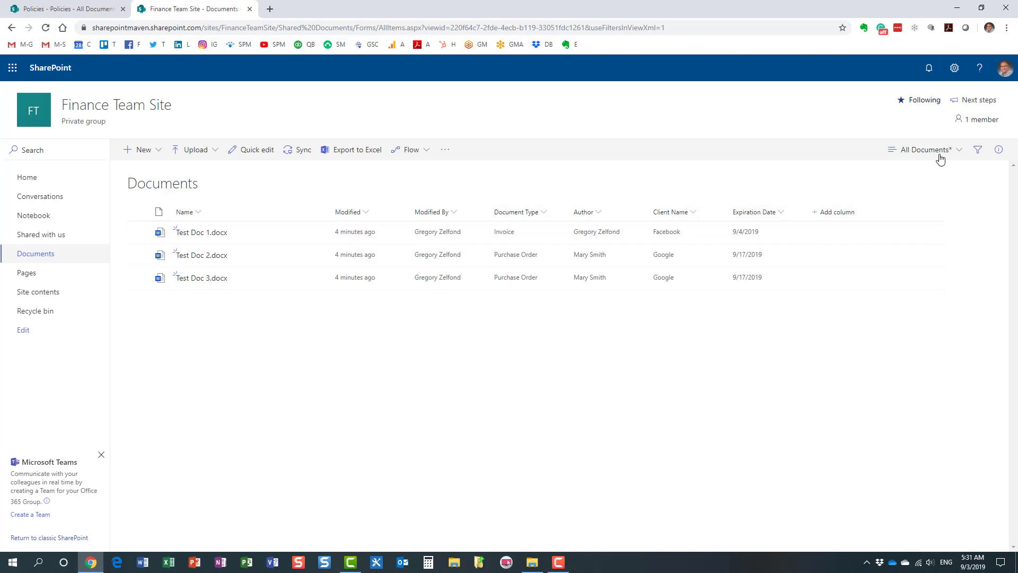
left_click_drag(444, 214, 833, 218)
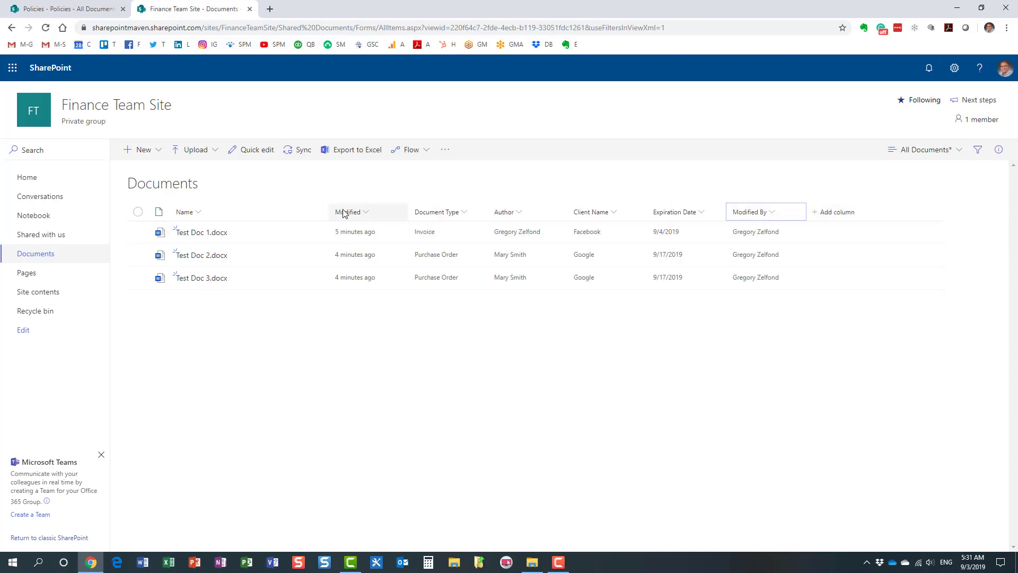
left_click_drag(345, 213, 727, 219)
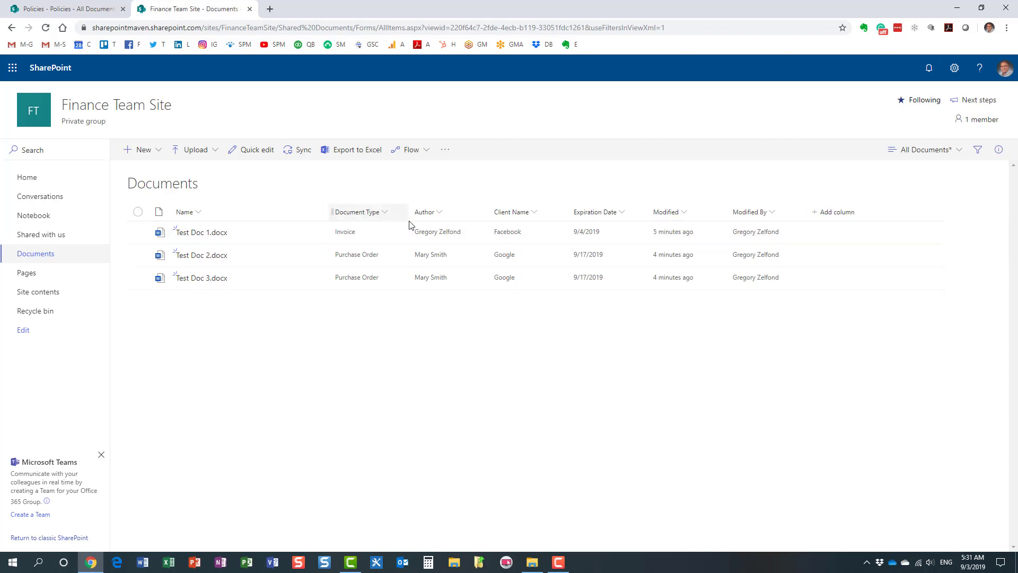
left_click_drag(429, 214, 338, 215)
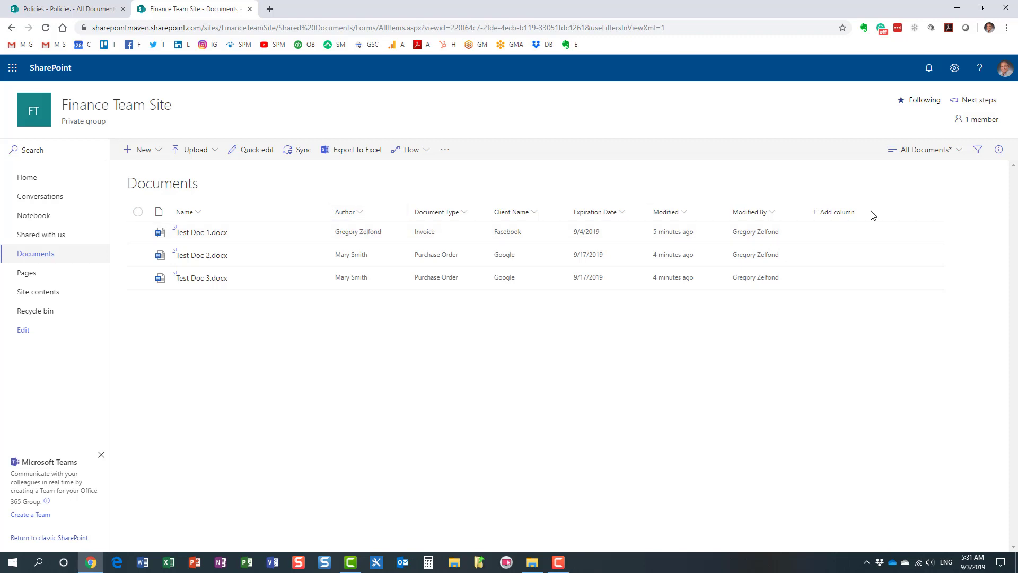
Save the new column order over the All Documents view
left_click(928, 149)
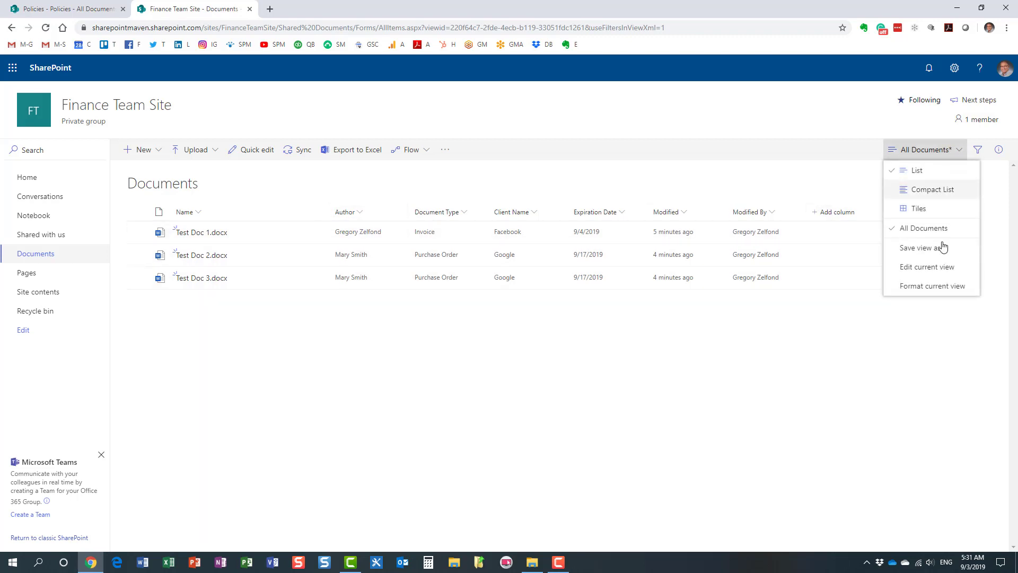
left_click(934, 248)
left_click(501, 346)
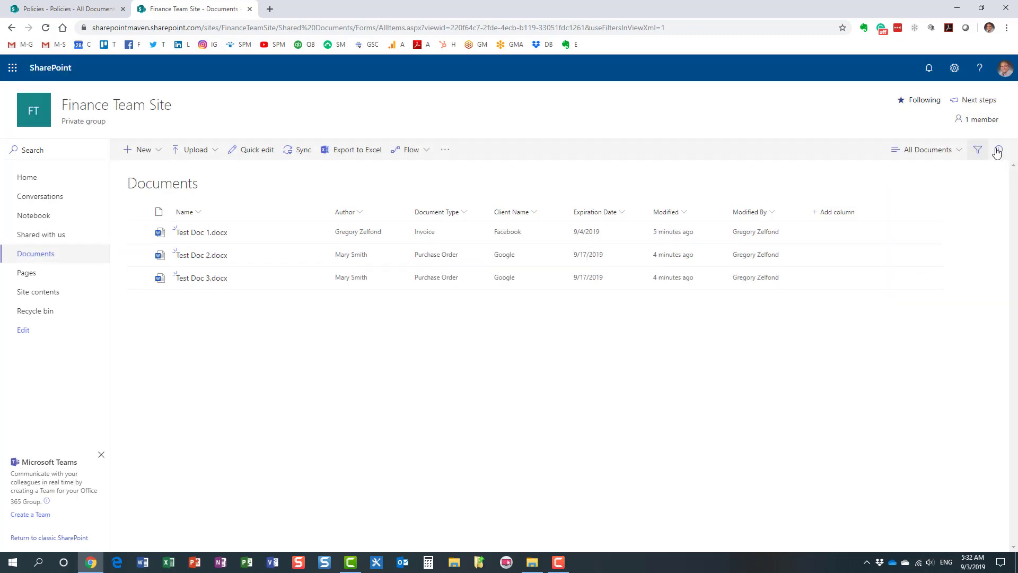
Reload the page and reopen the filters pane so it lists Author, Document Type, Client Name
left_click(979, 152)
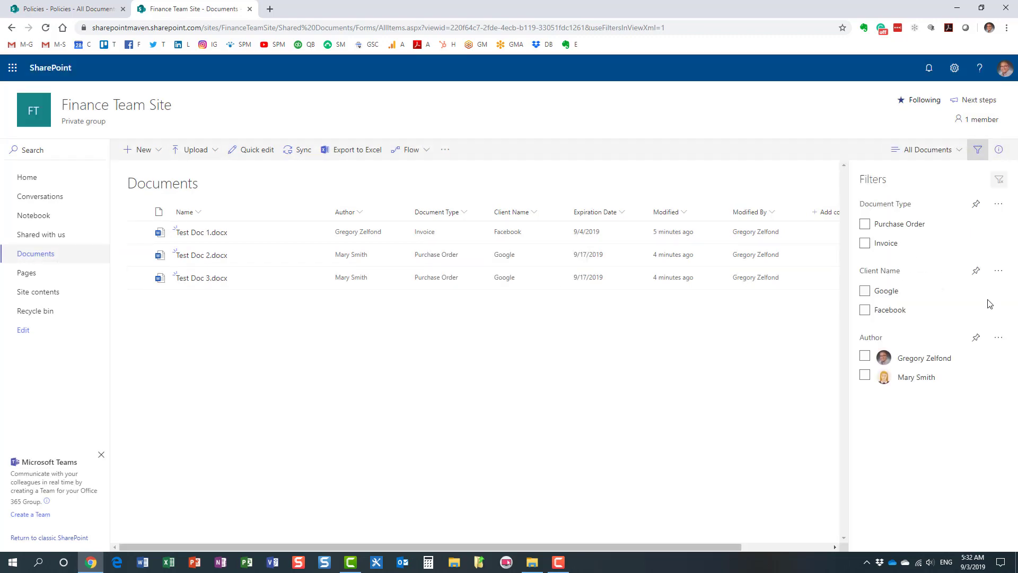
right_click(713, 98)
left_click(742, 134)
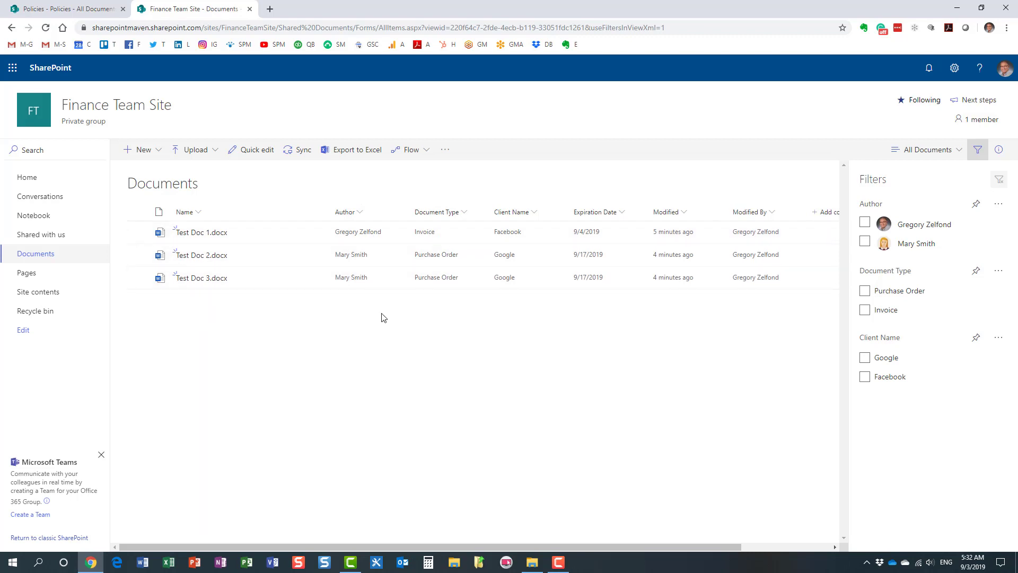
left_click(977, 149)
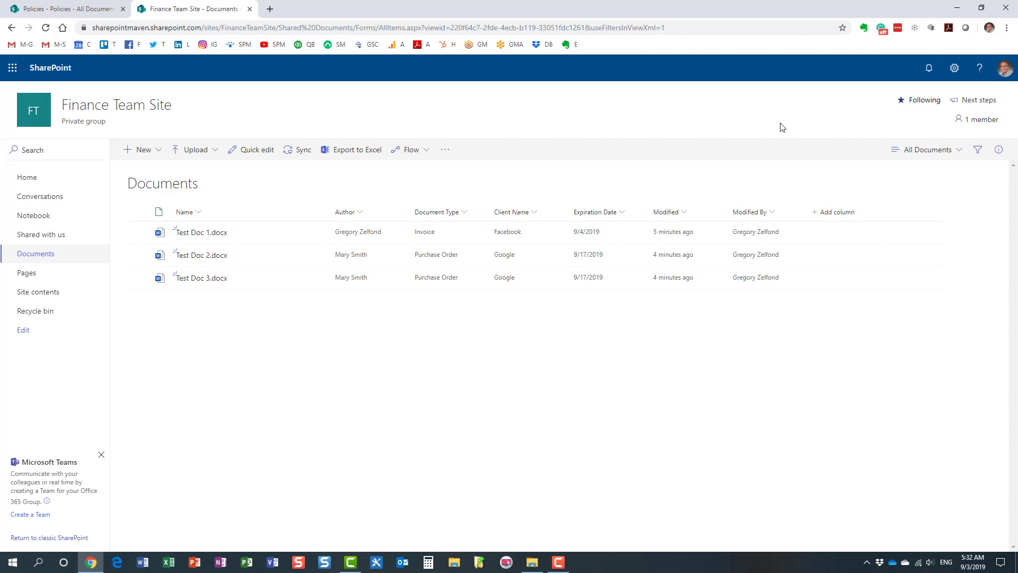
left_click(978, 151)
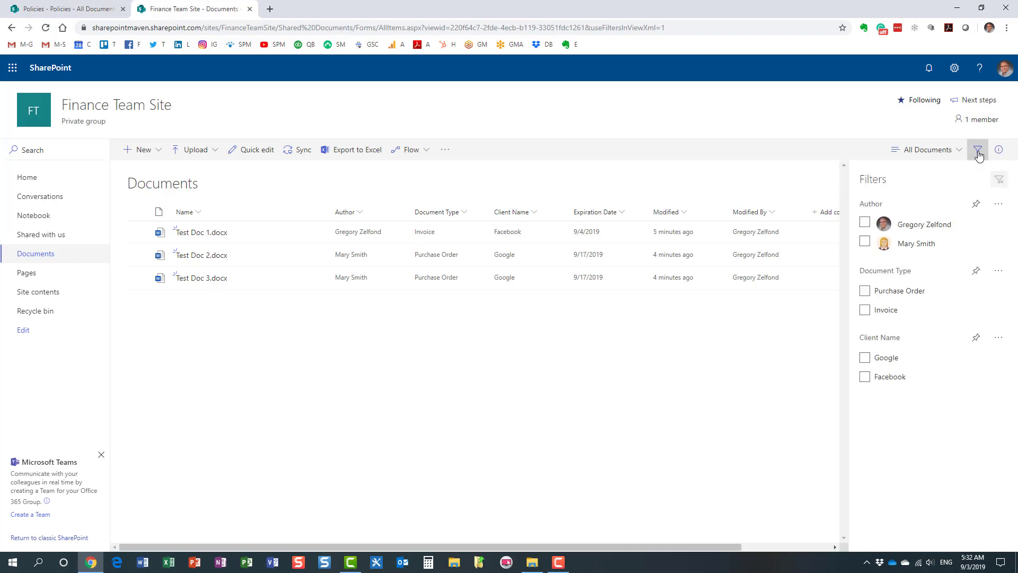